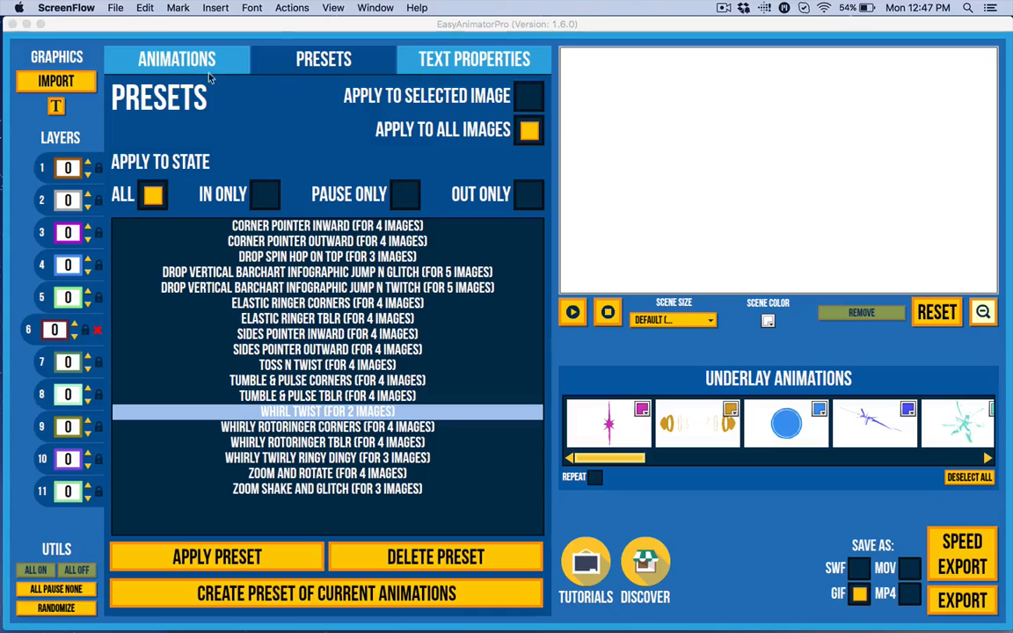
- Examine the in, pause and out animation settings, the presets and the text properties
left_click(209, 78)
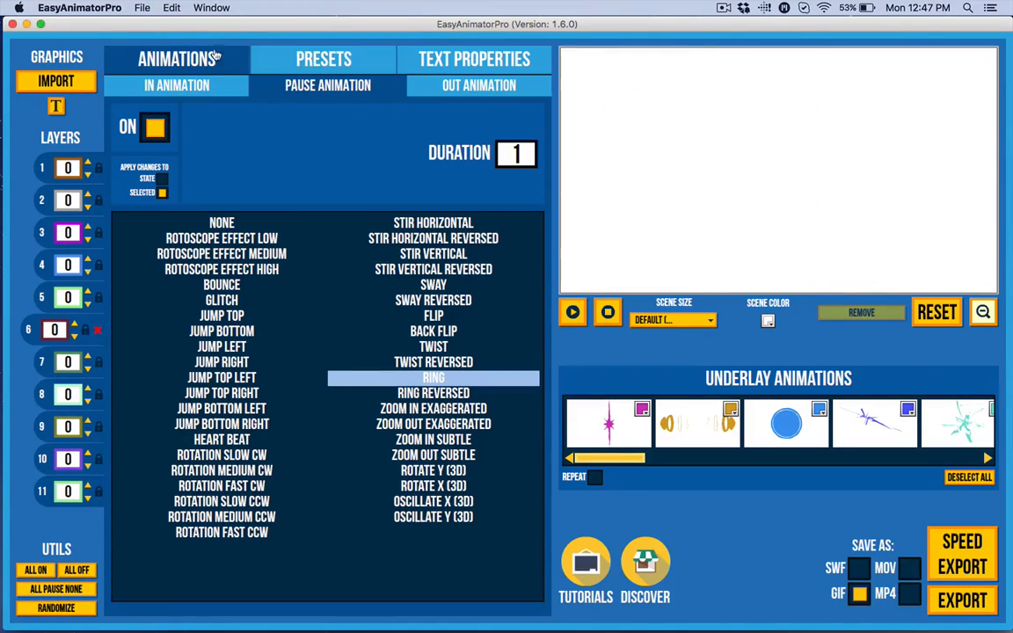
left_click(290, 64)
left_click(453, 65)
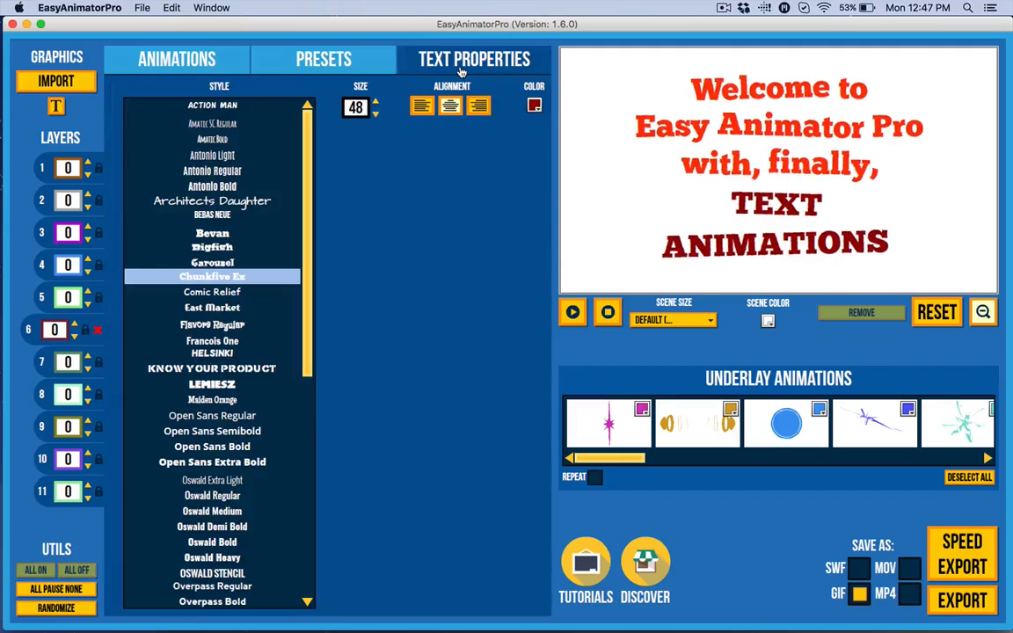
left_click(176, 64)
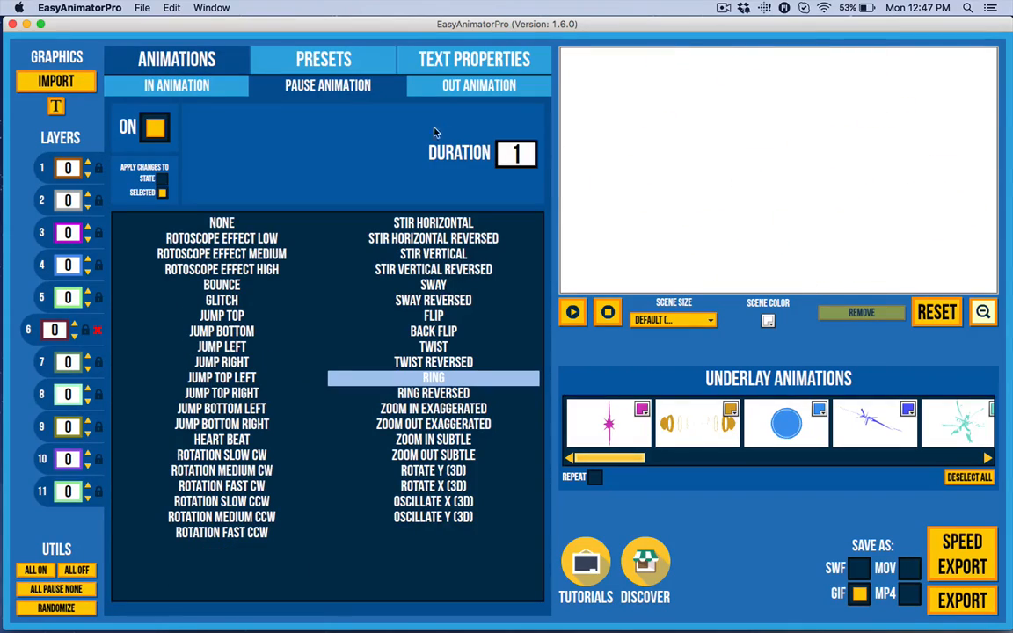
left_click(187, 92)
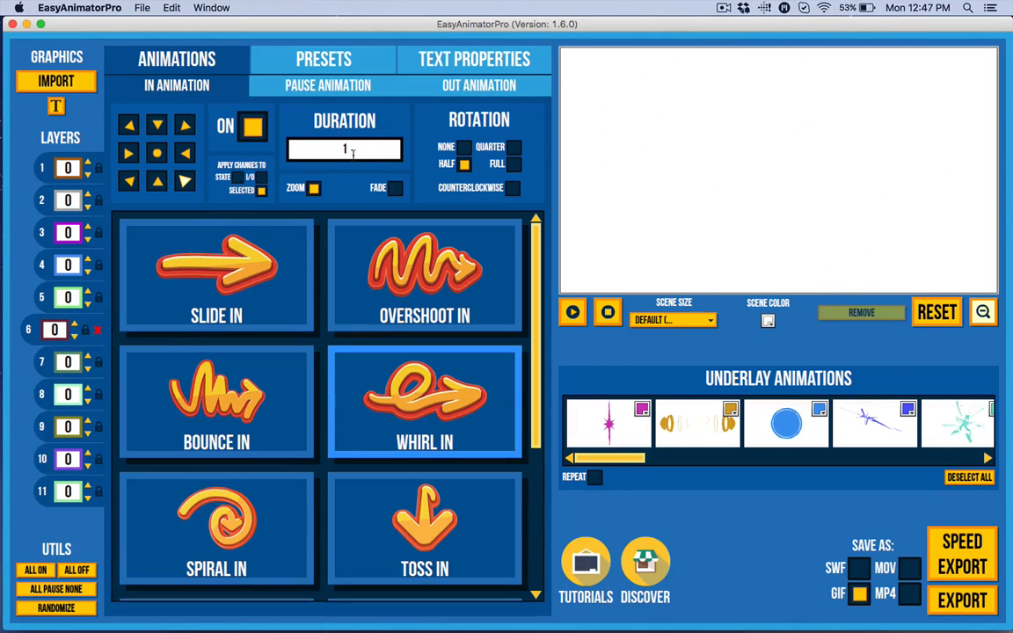
left_click(482, 91)
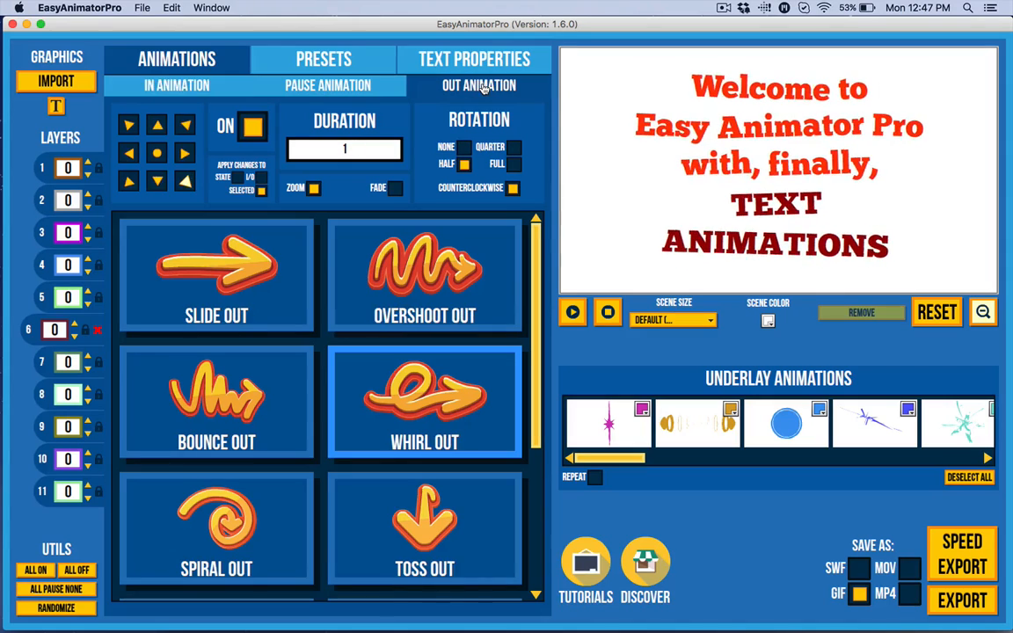
left_click(170, 83)
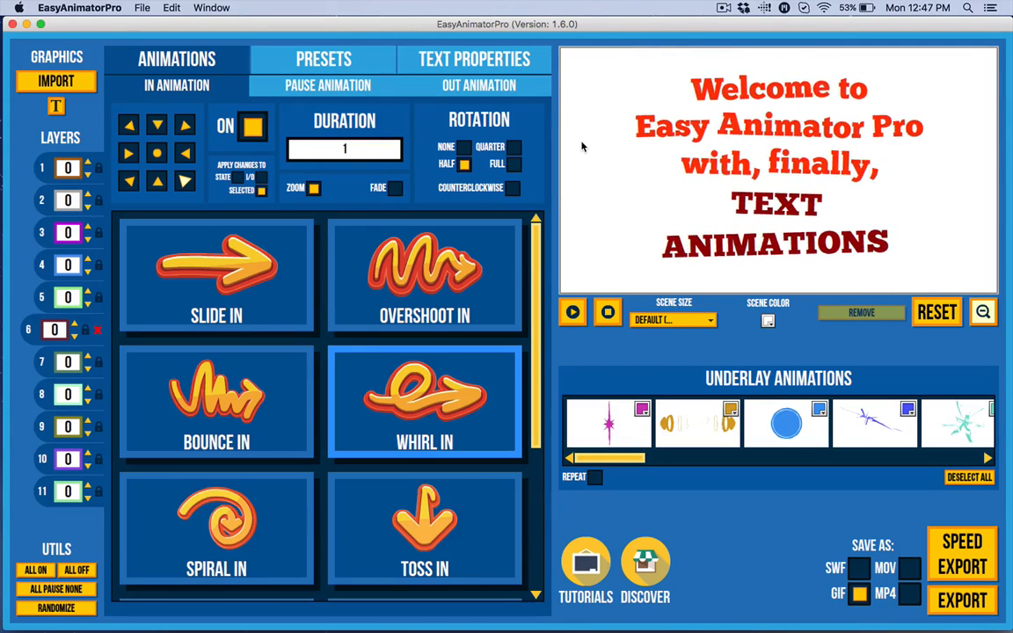
- Look at the scene colour and text colour palettes, leaving the colours as they are
left_click(766, 324)
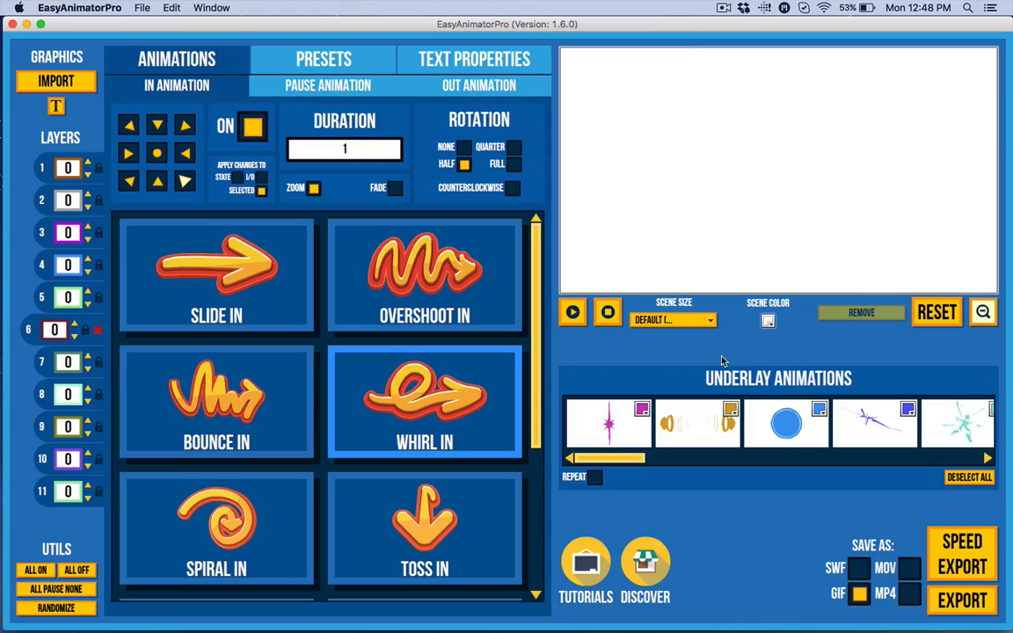
left_click(474, 59)
left_click(533, 106)
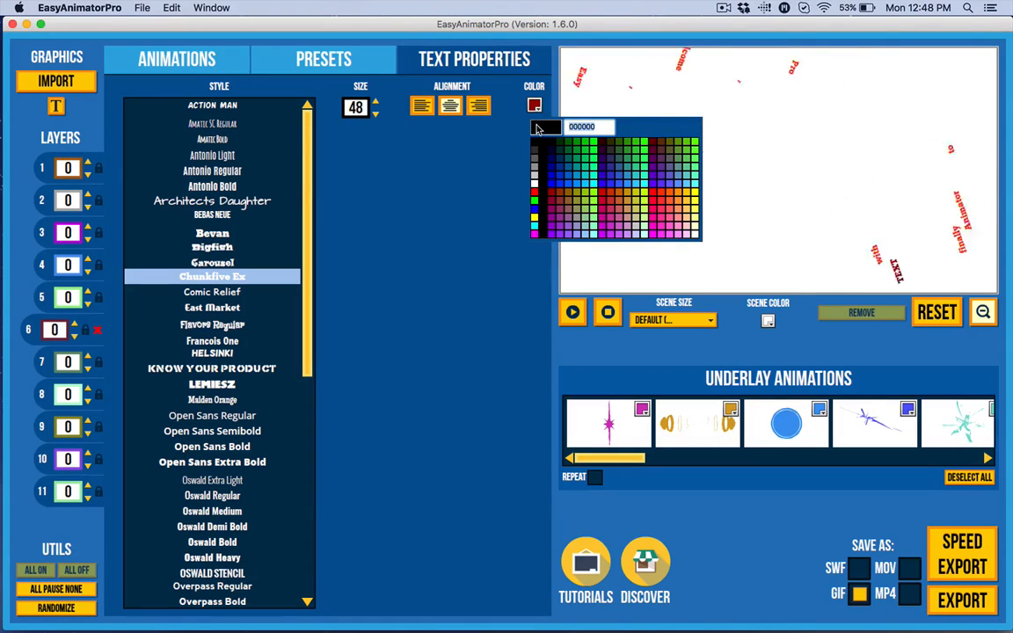
left_click(533, 107)
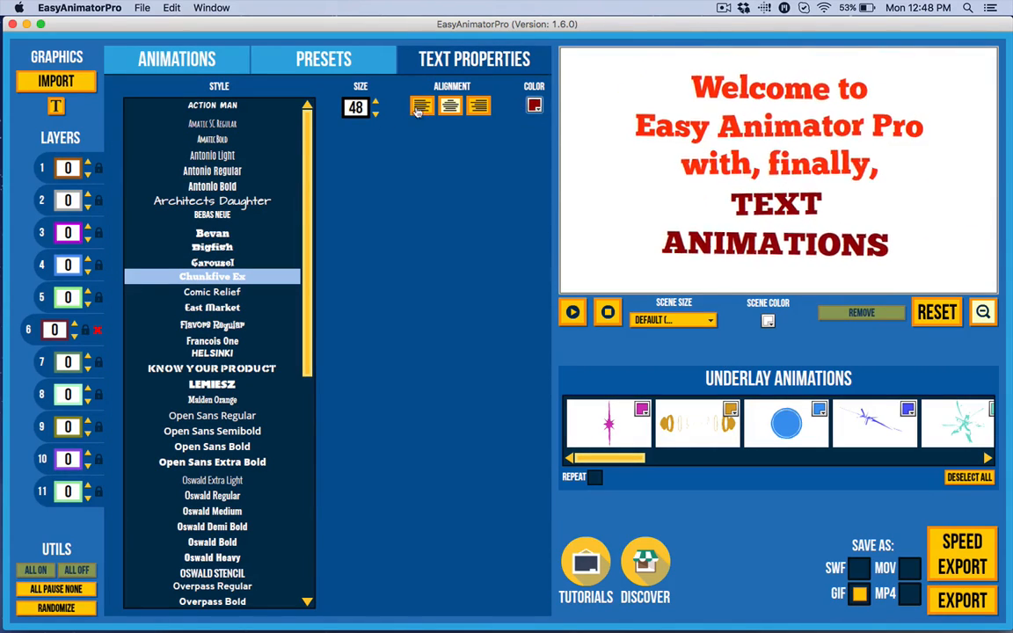
left_click(173, 65)
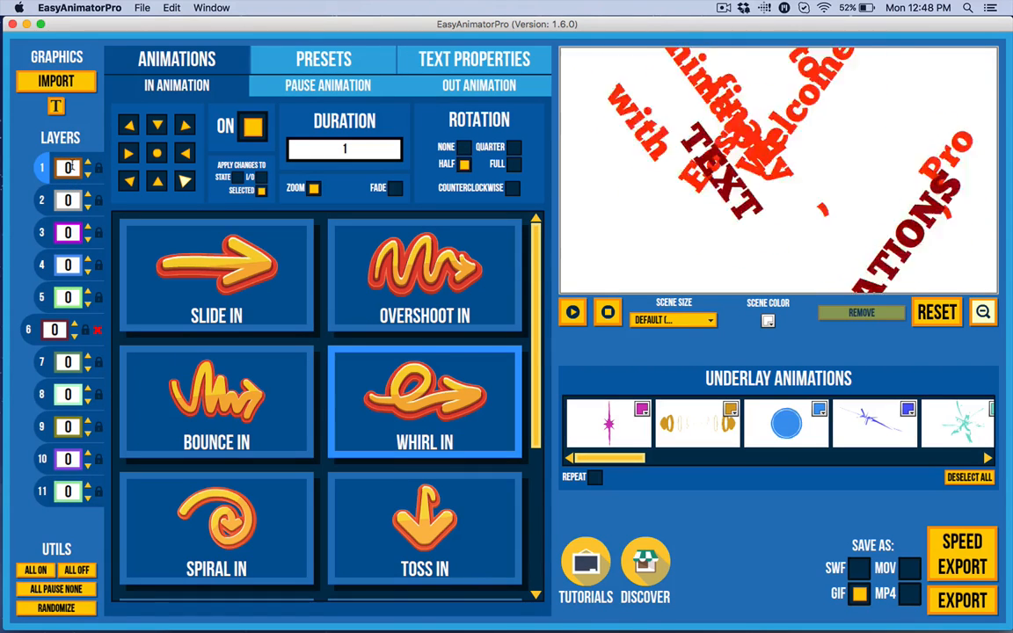
- Check which layers hold the words "Welcome", "Easy" and "to" by selecting them individually
left_click(724, 104)
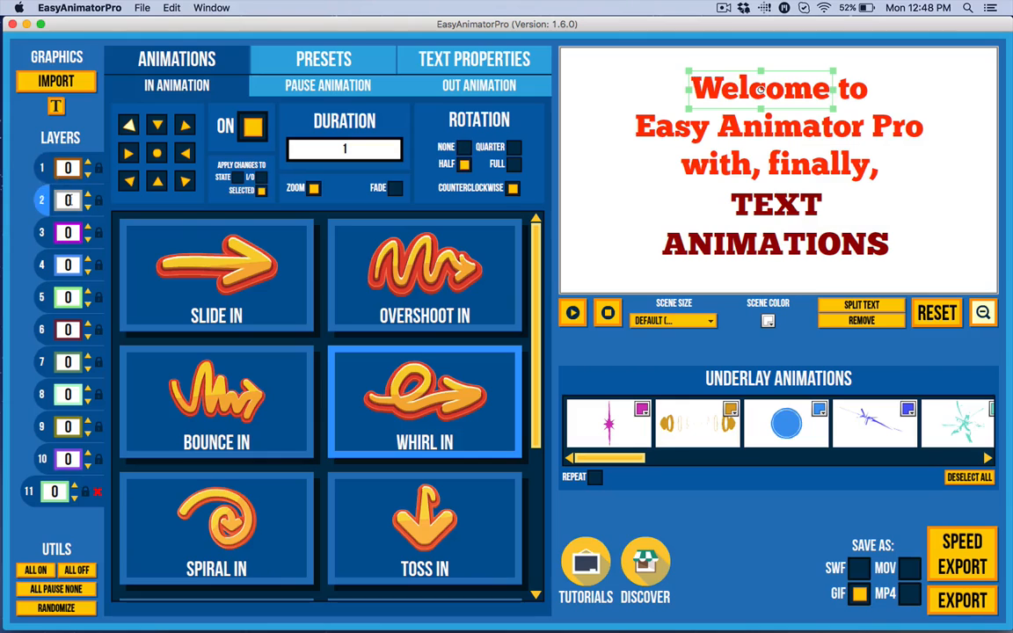
left_click(648, 132)
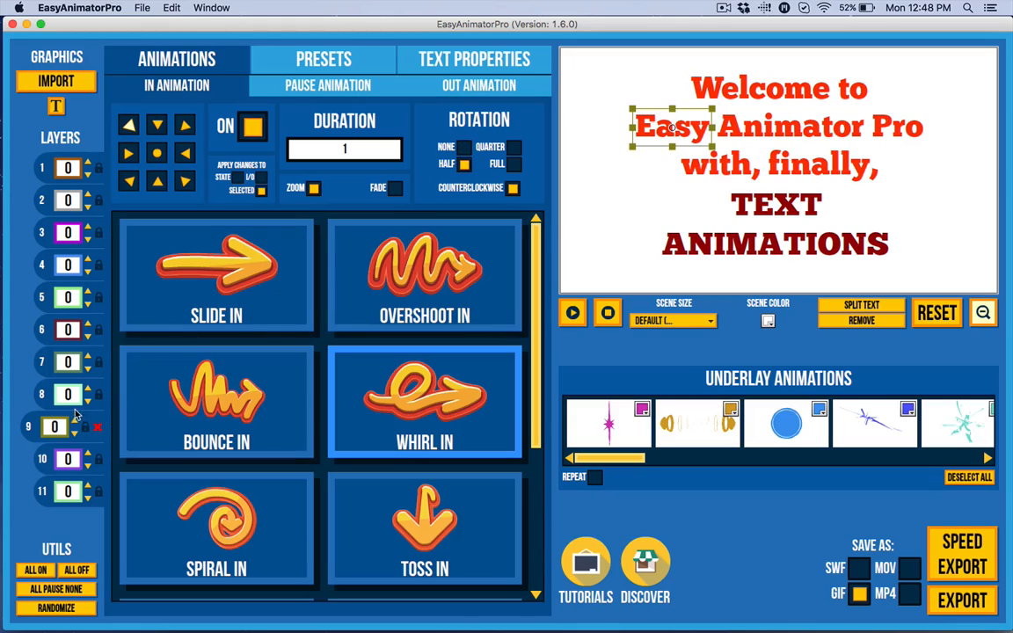
left_click(44, 458)
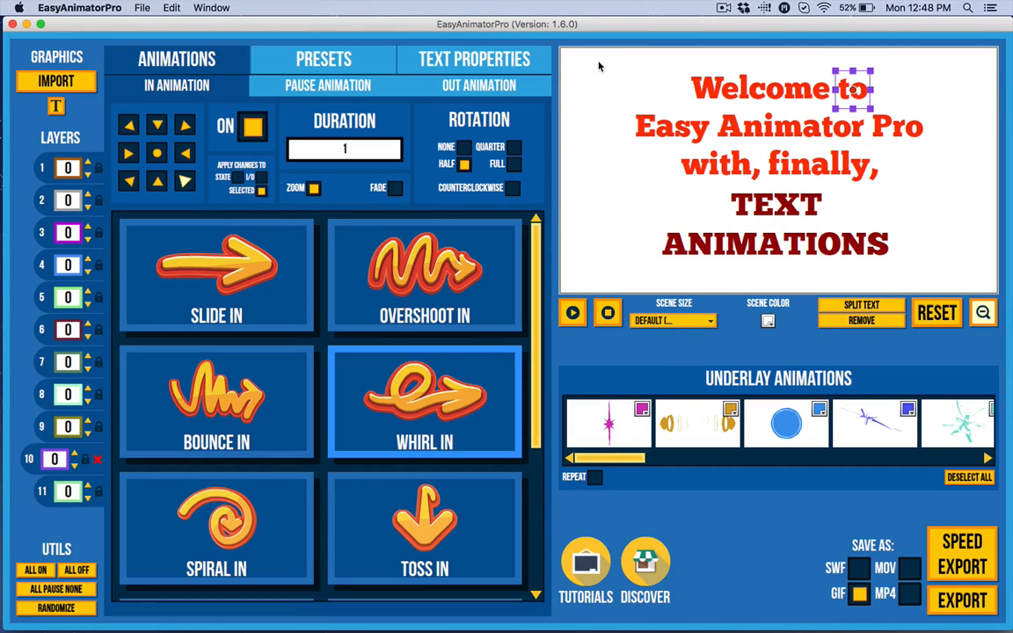
- Select all the word graphics in the scene and remove them
left_click_drag(582, 56, 949, 280)
left_click(866, 322)
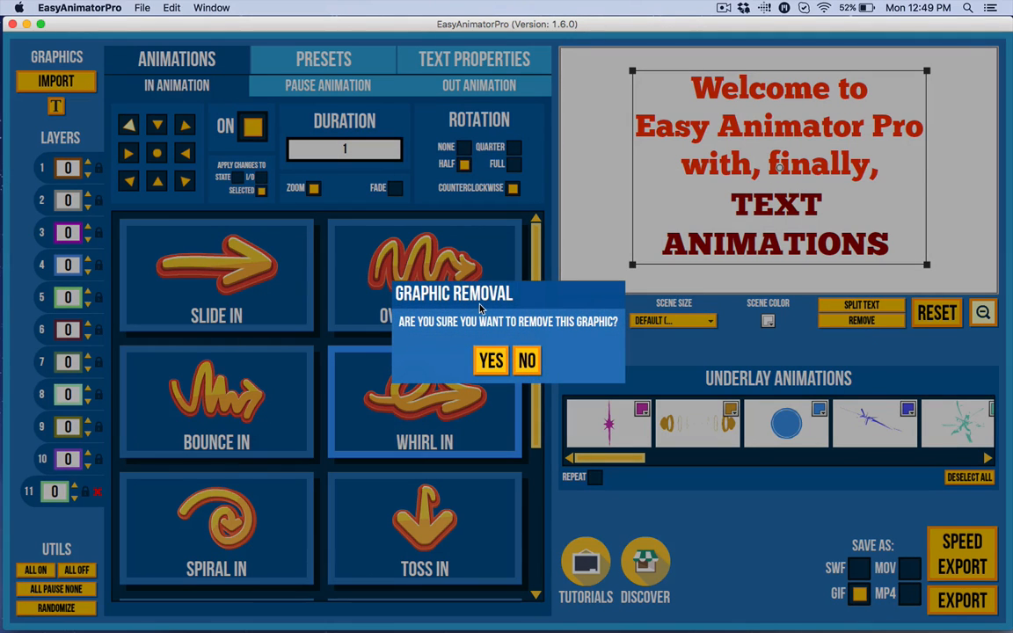
left_click(490, 362)
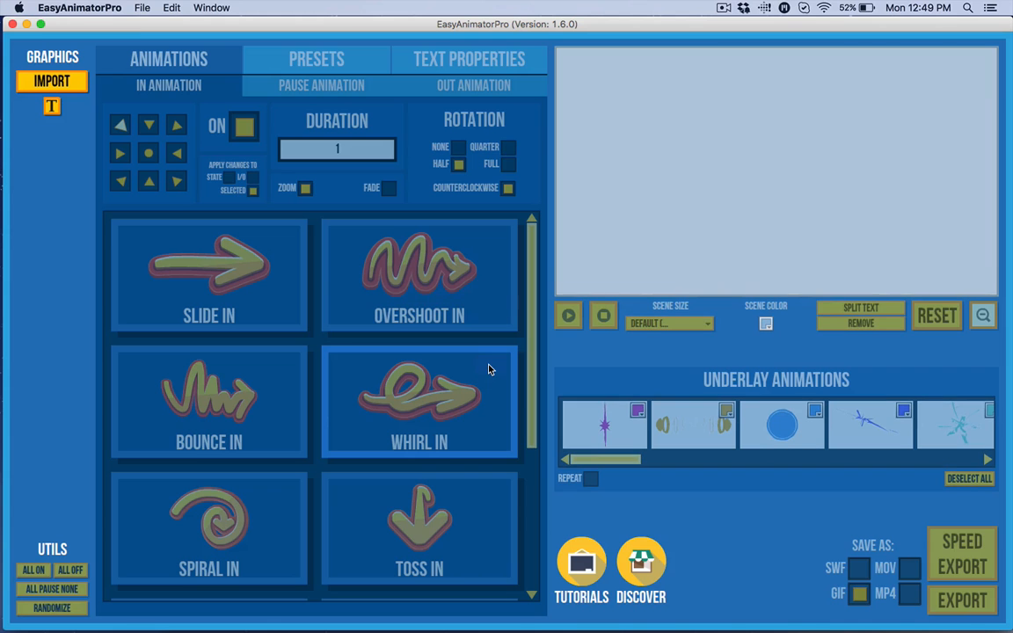
- Add a four-line text graphic reading "Welcome to / Easy Animator Pro / with, finally, / TEXT ANIMATIONS"
left_click(51, 108)
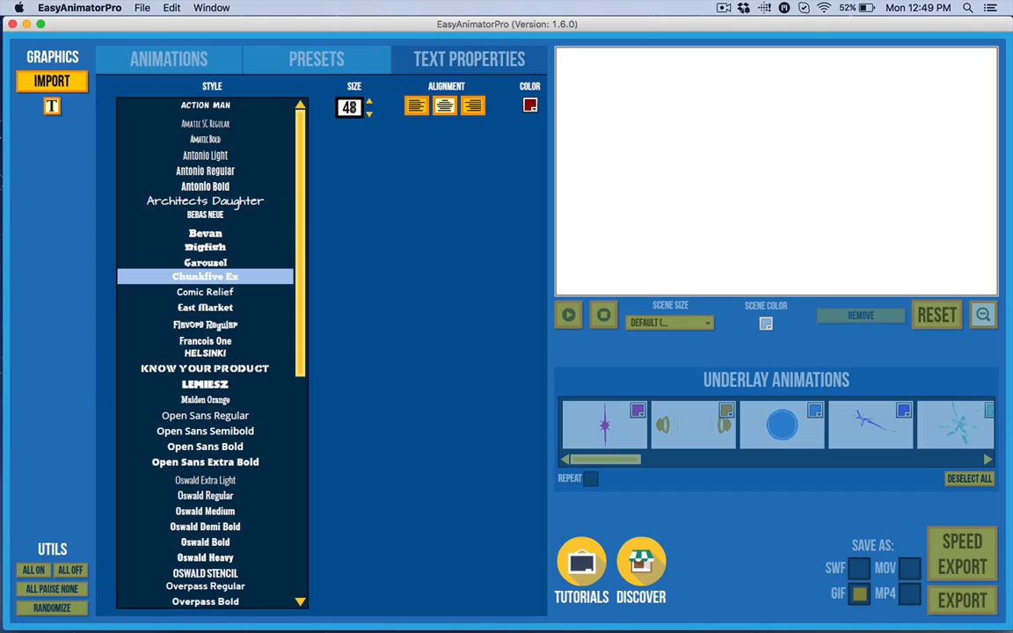
left_click(677, 149)
type("Welcome to Easy Animator Pro with, finally, TEXT ANIMATIONS")
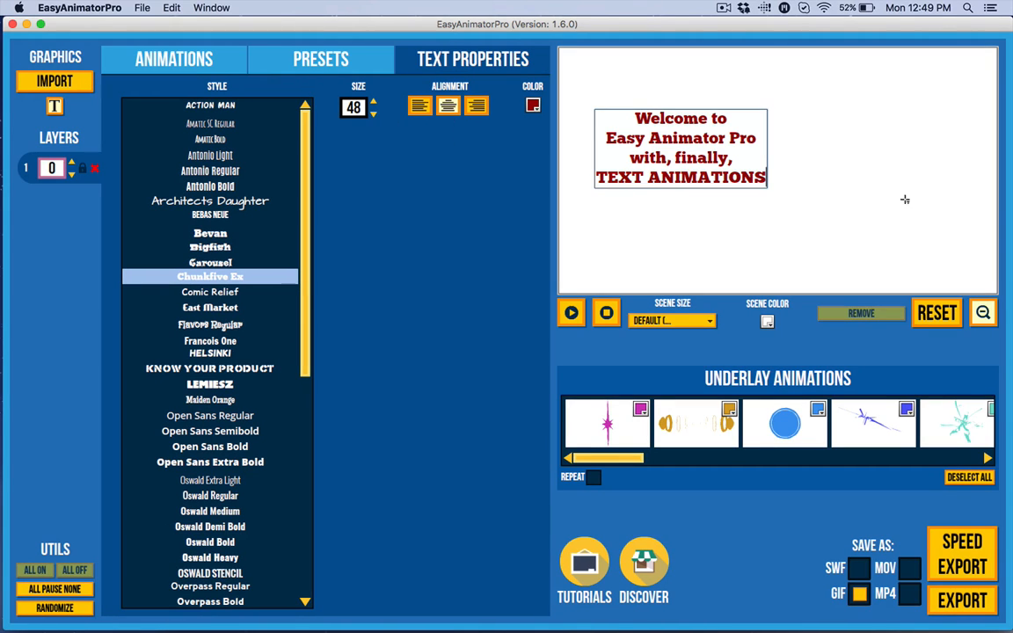
- Set the new text's colour to bright orange-red
left_click(532, 106)
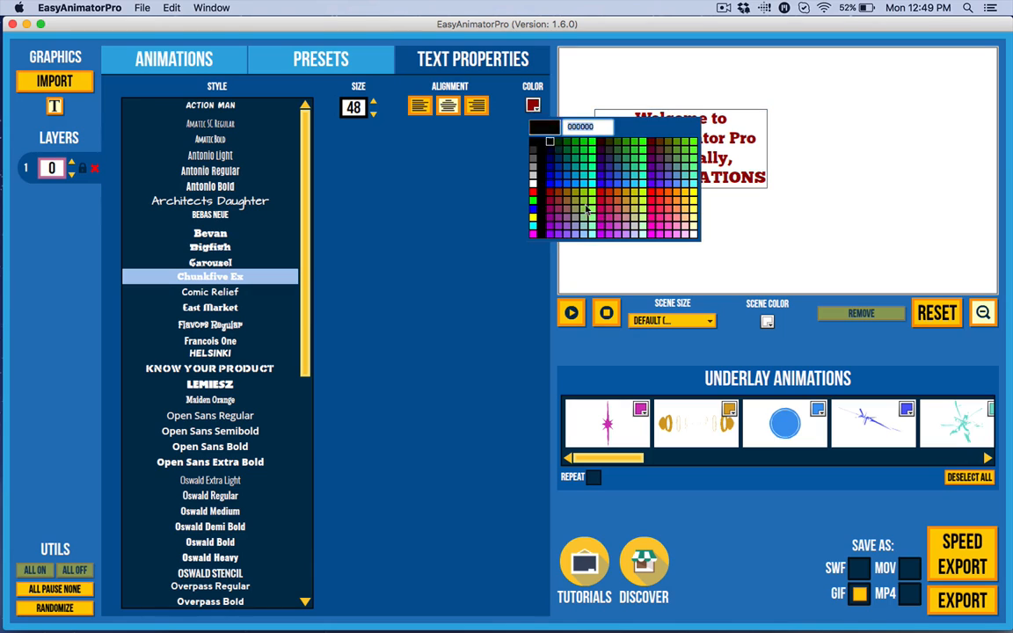
left_click(660, 199)
left_click(605, 75)
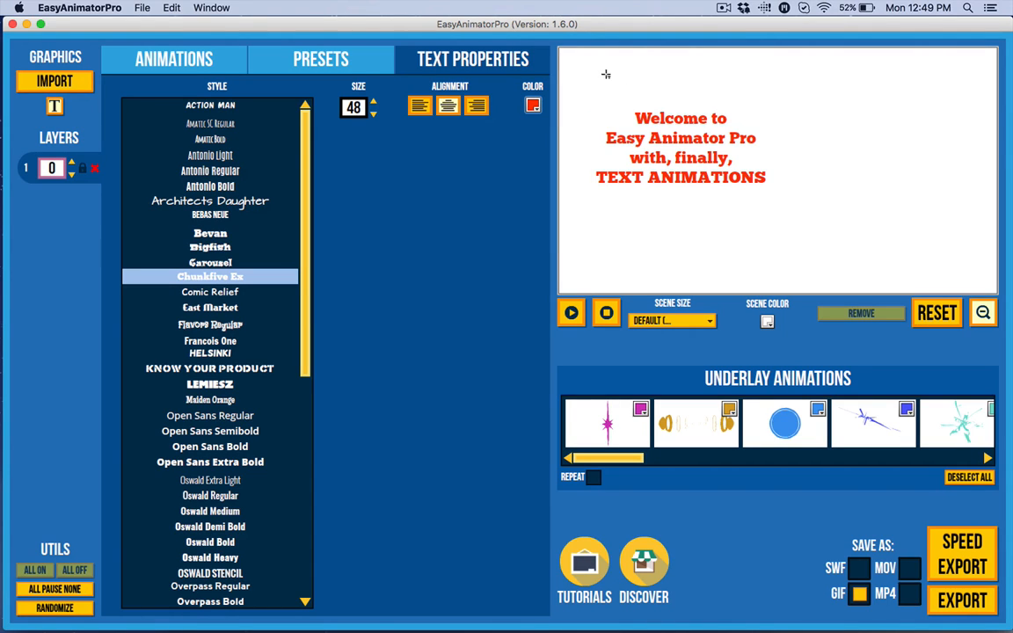
left_click(633, 152)
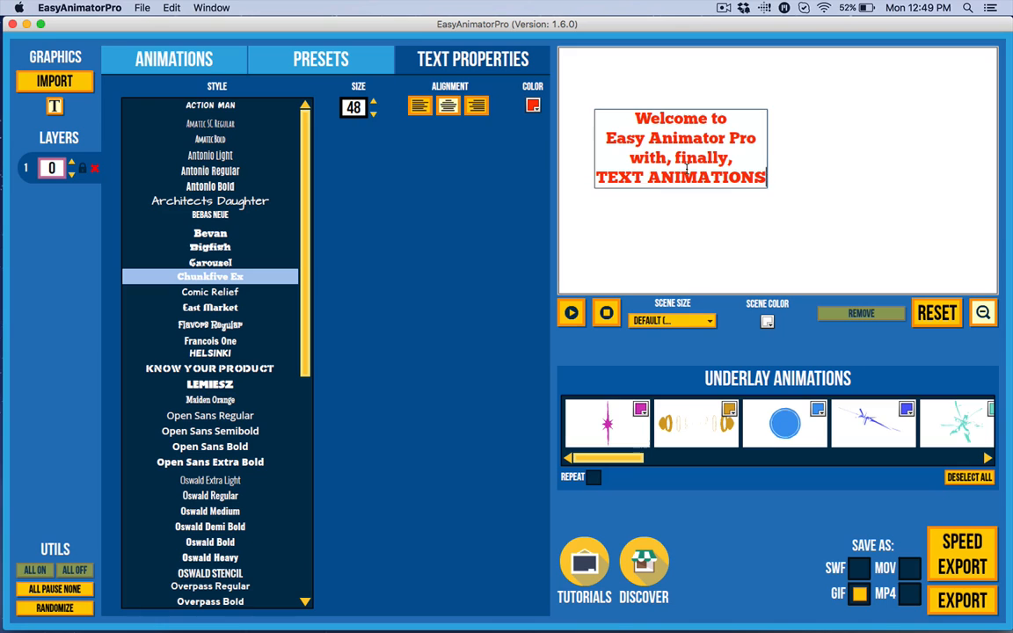
- Enlarge the text block to fill most of the scene's width and centre it in the scene
left_click(175, 59)
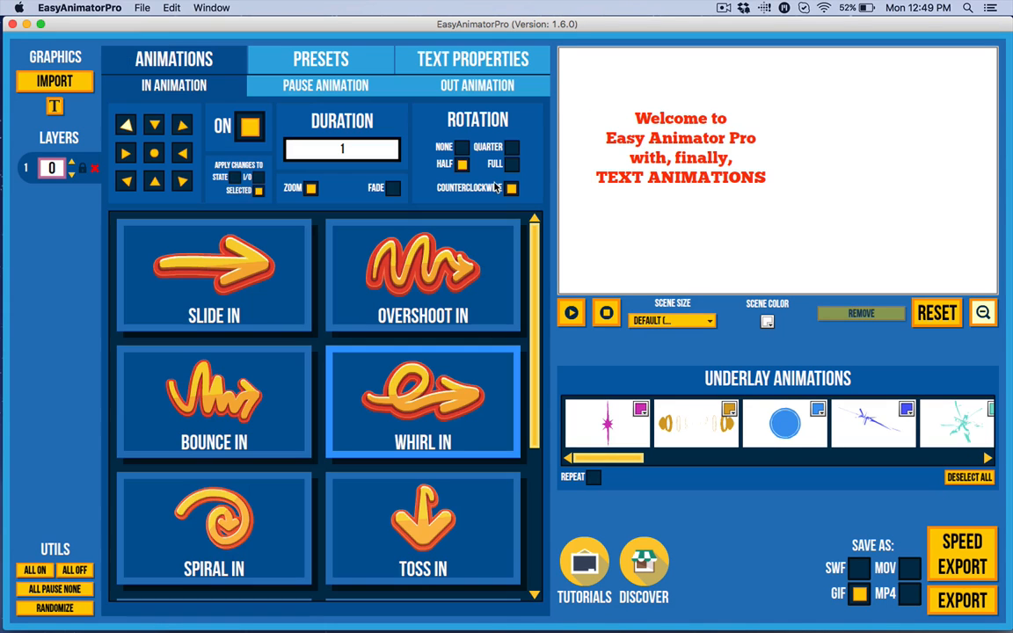
left_click(680, 151)
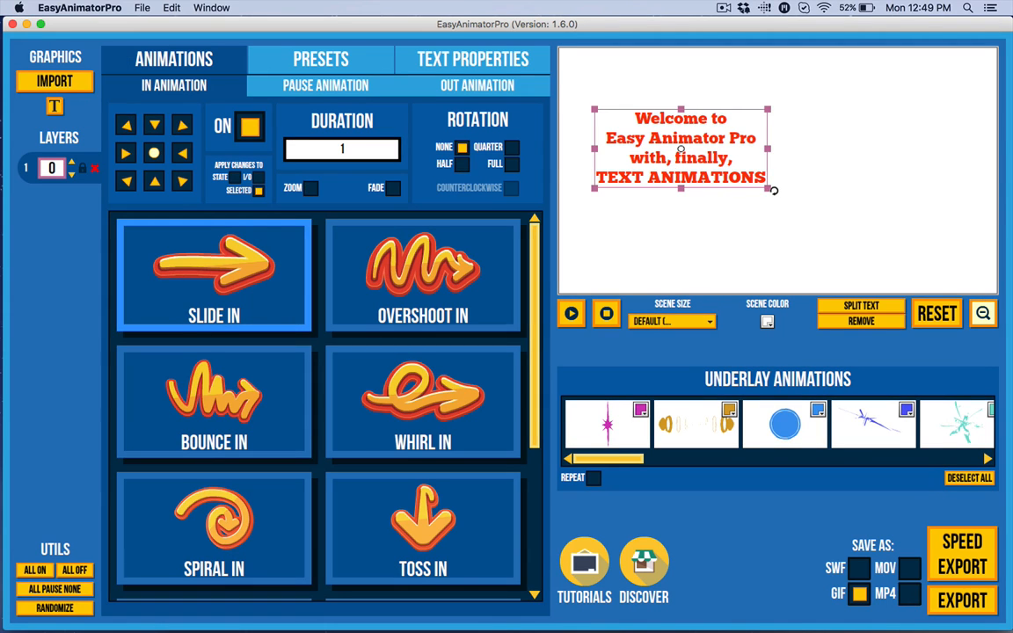
left_click_drag(766, 189, 845, 242)
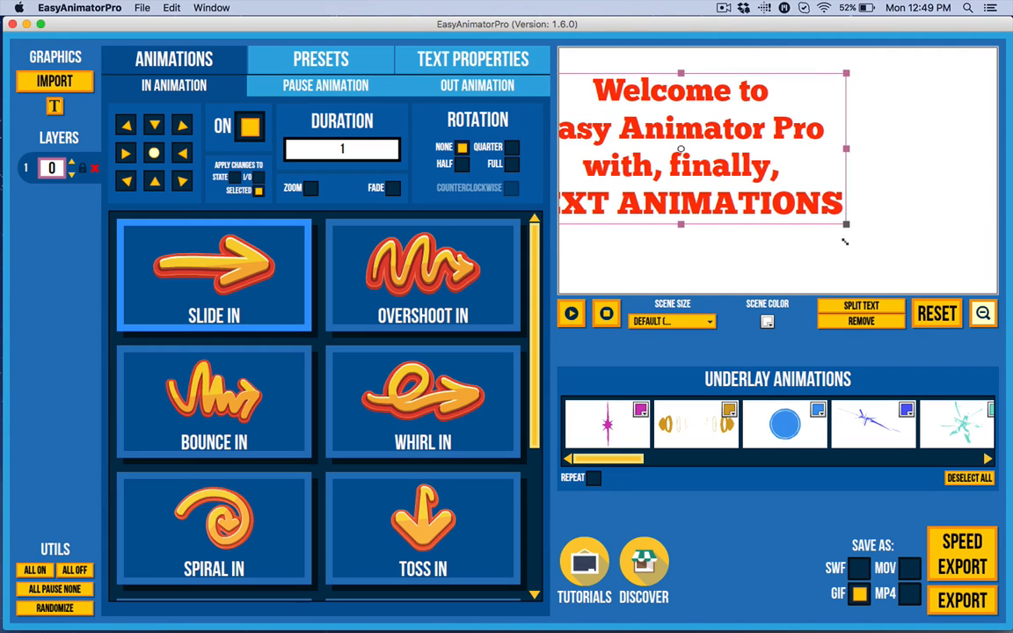
left_click_drag(759, 201, 842, 211)
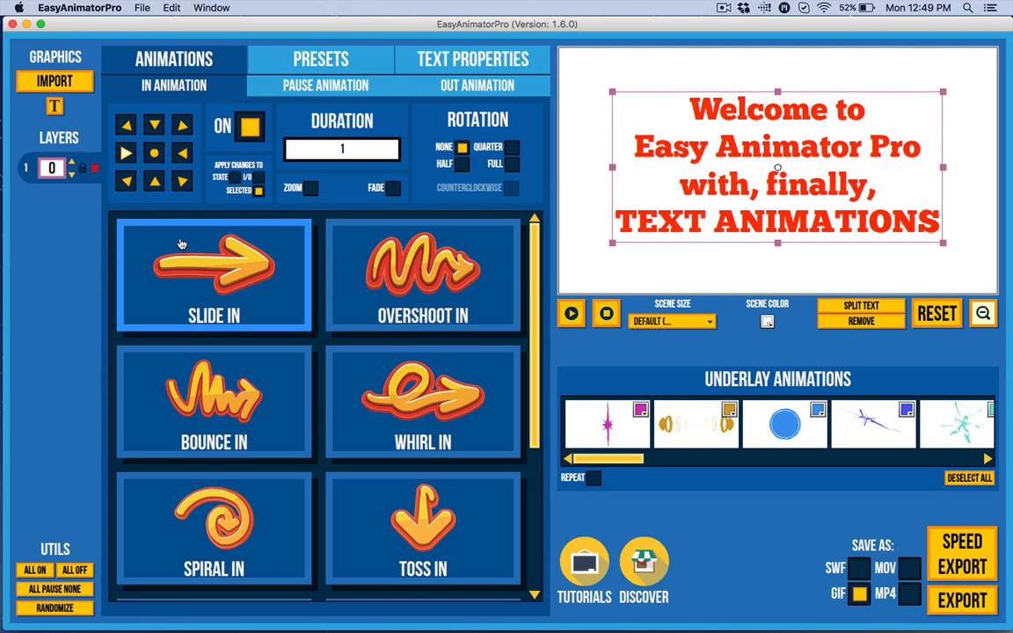
- Give the text the Whirl In entrance and a Bounce pause animation with a duration of 5
left_click(400, 437)
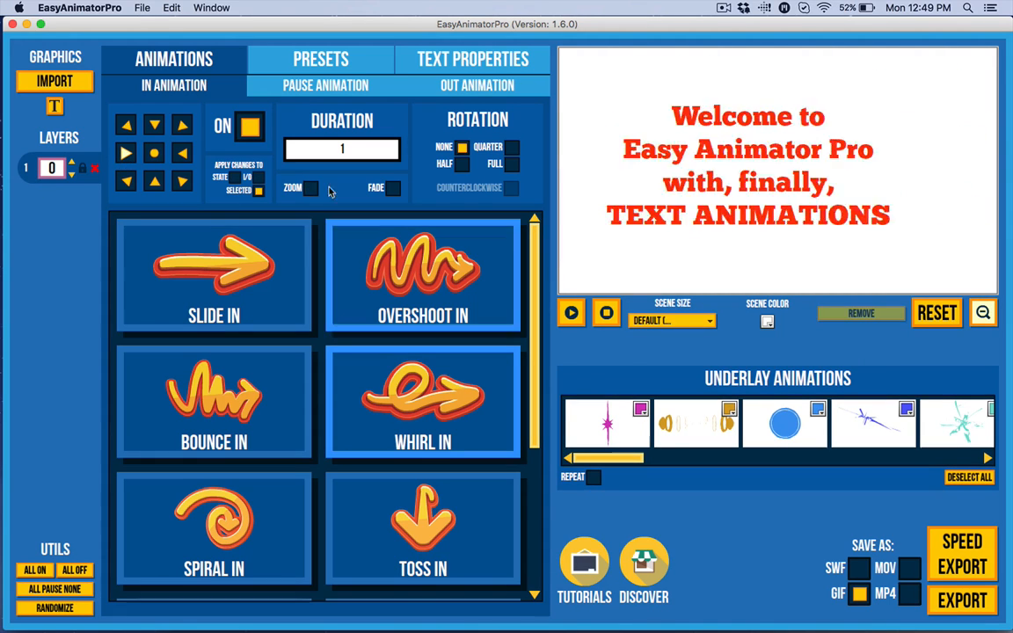
left_click(297, 94)
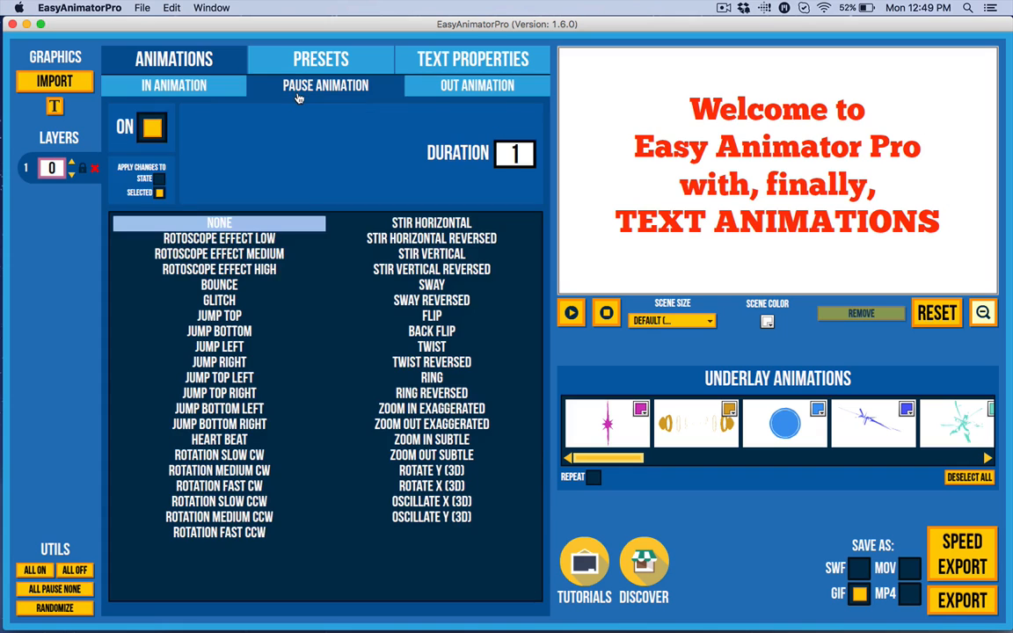
left_click(219, 284)
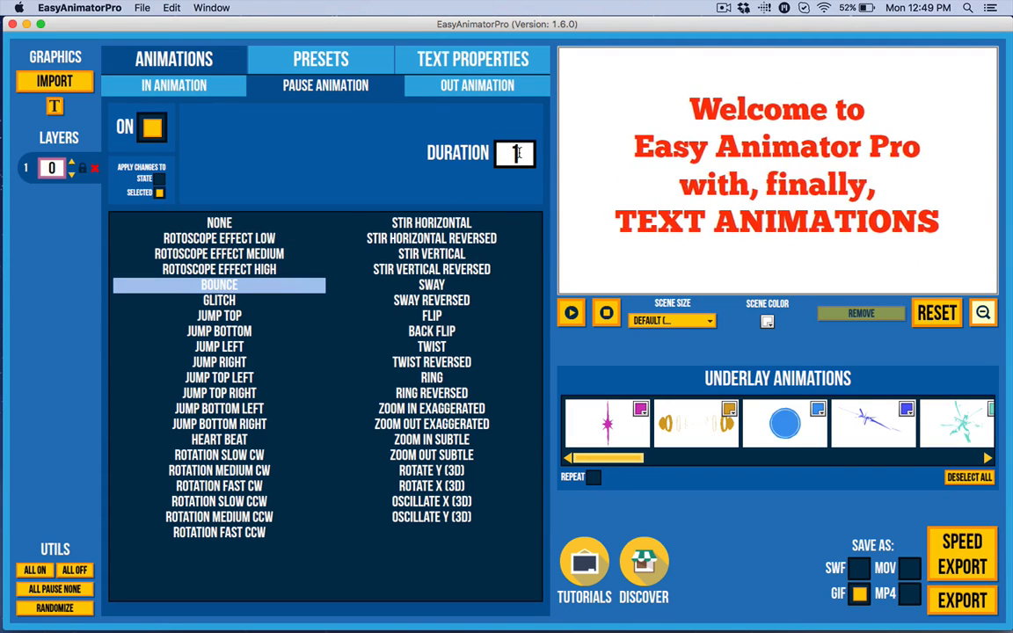
left_click_drag(520, 154, 505, 154)
type("5")
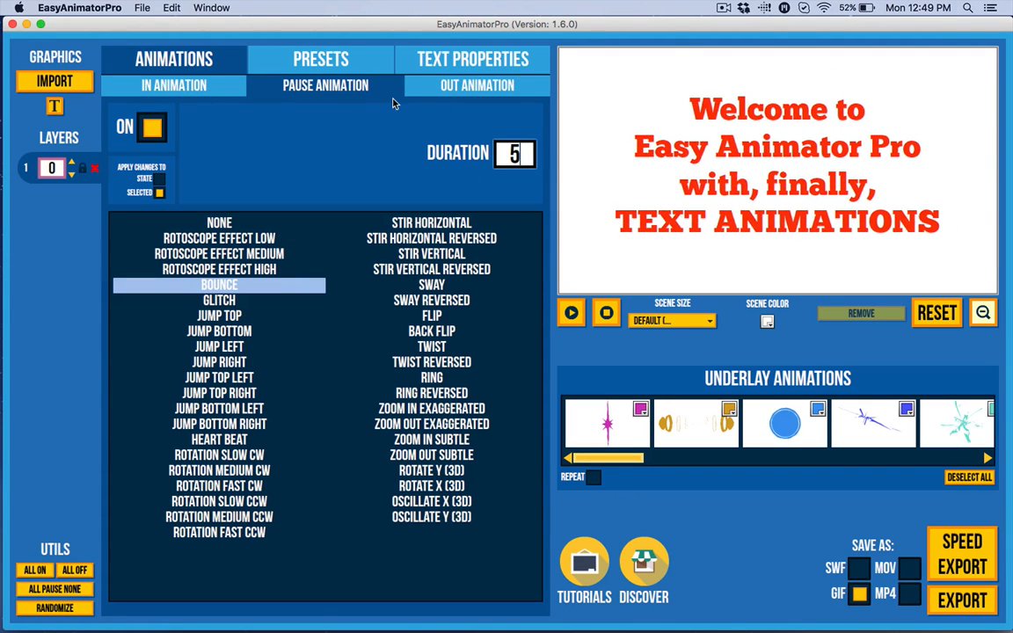
- Set the text's out animation to Whirl Out and split the text into separate word graphics
left_click(440, 85)
left_click(422, 400)
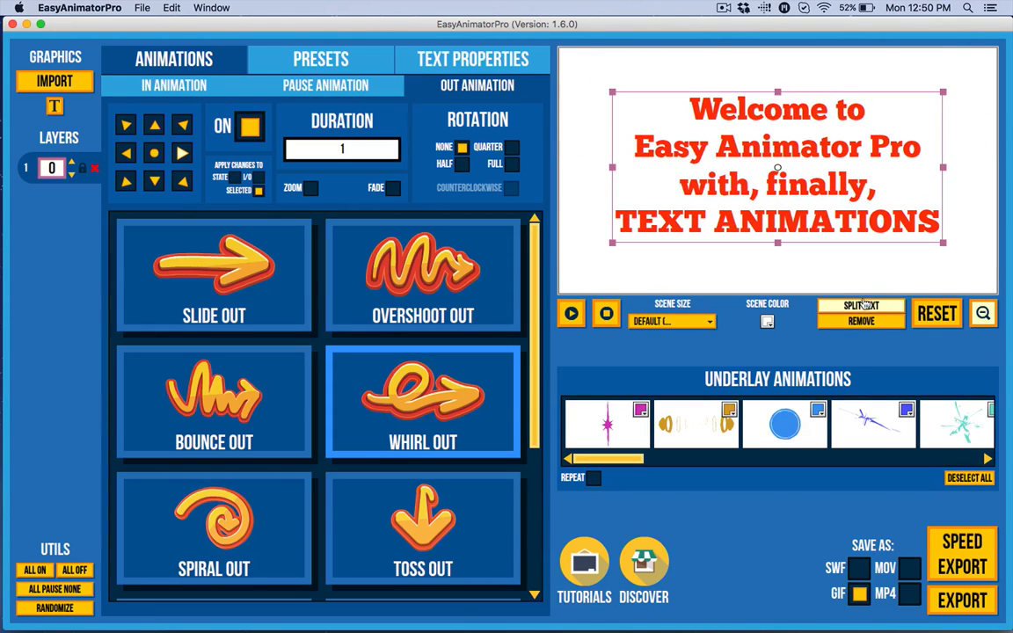
left_click(422, 62)
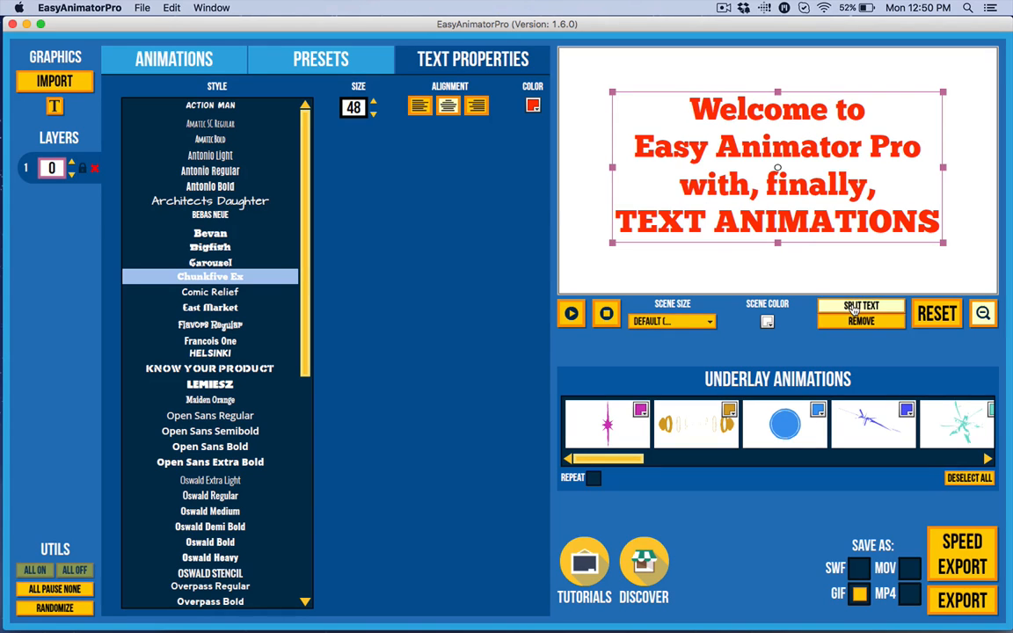
left_click(853, 307)
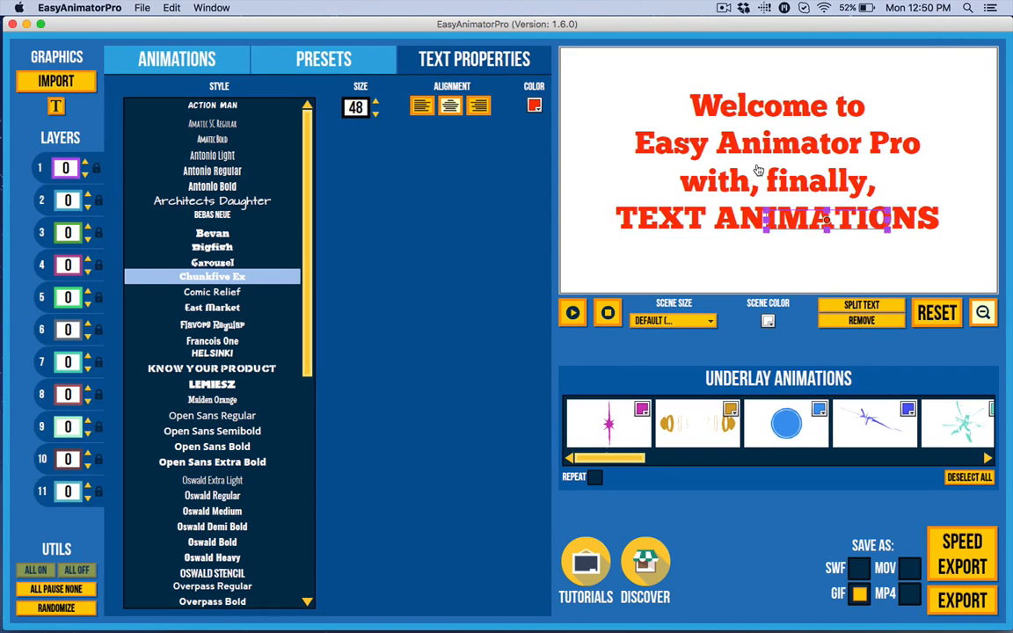
left_click(711, 110)
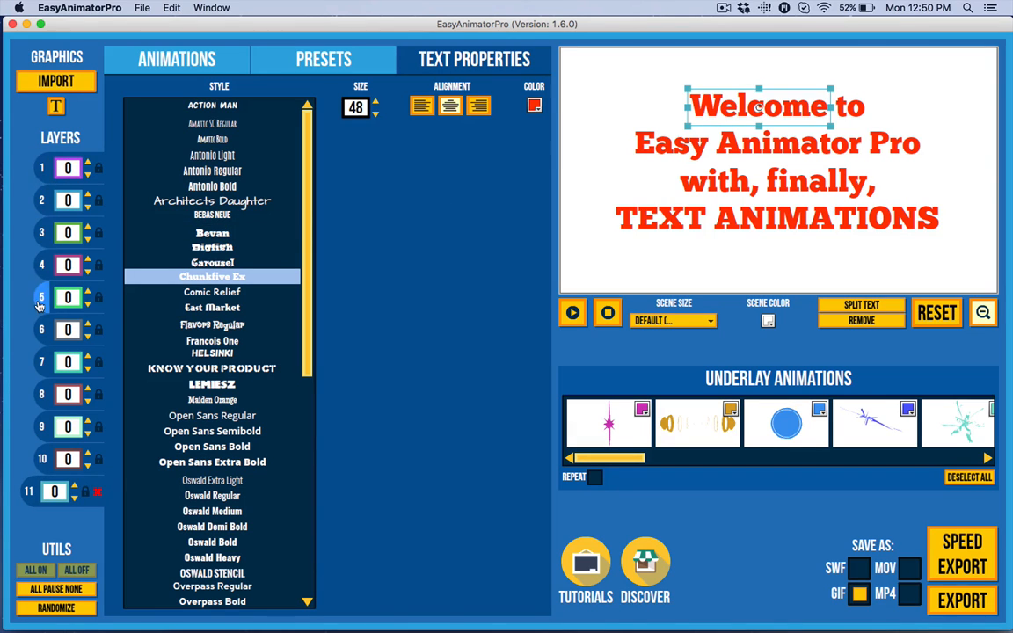
- Apply the Whirl Twist preset to all images, stop the preview and select all the words in the scene
left_click(318, 60)
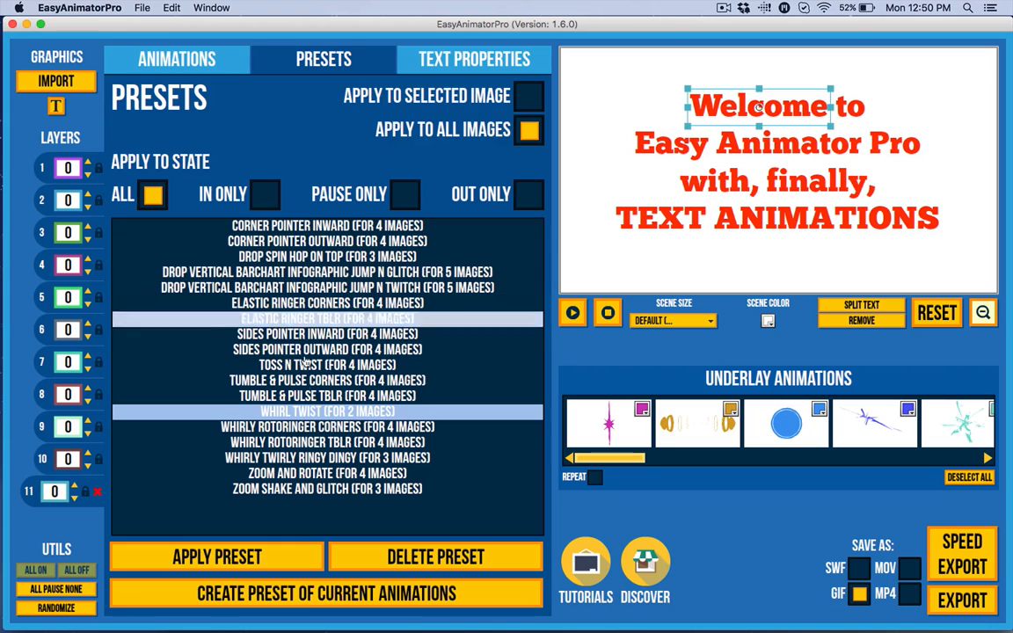
left_click(256, 556)
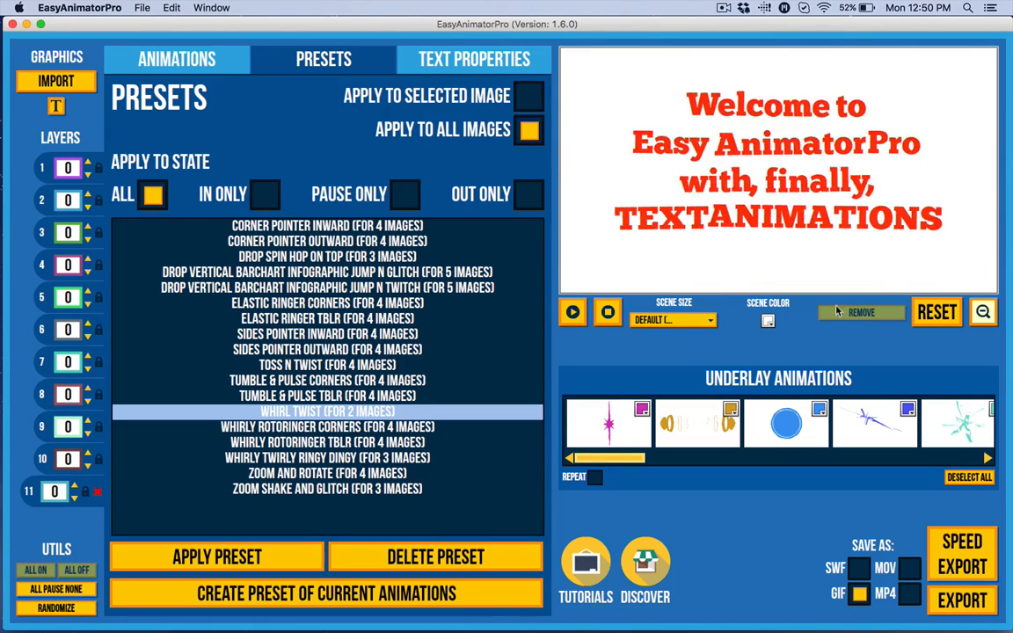
left_click(608, 312)
left_click_drag(589, 54, 863, 241)
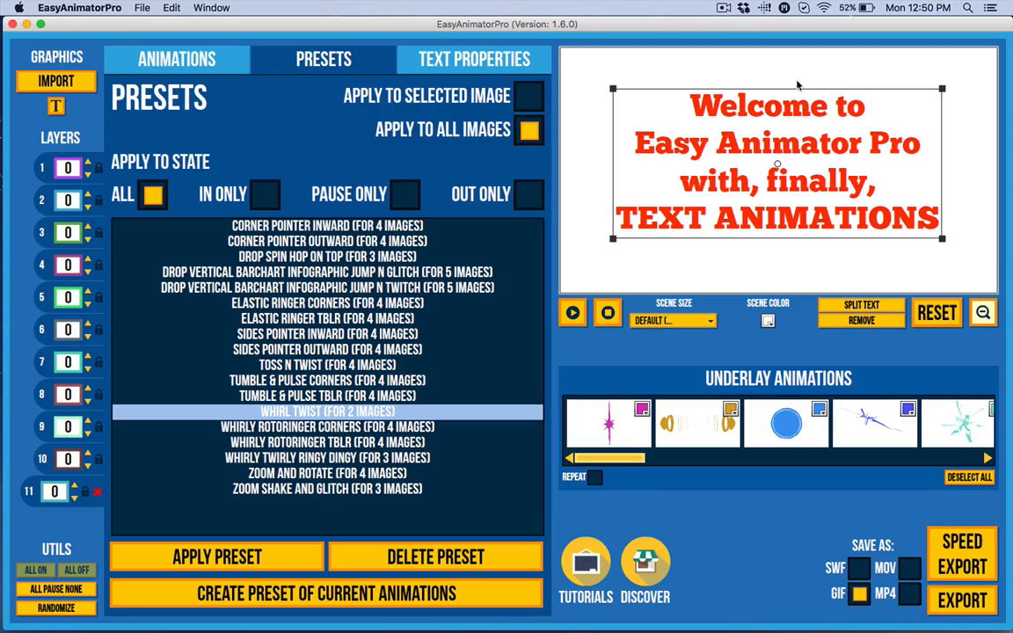
- Recolor the words "TEXT" and "ANIMATIONS" dark red and leave text editing
left_click(642, 79)
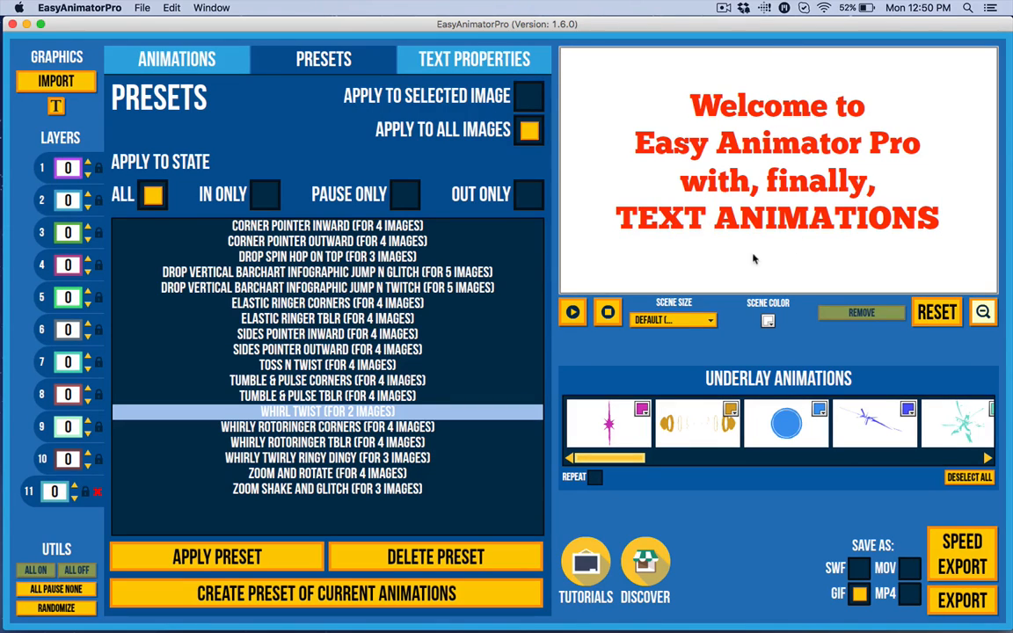
left_click(695, 217)
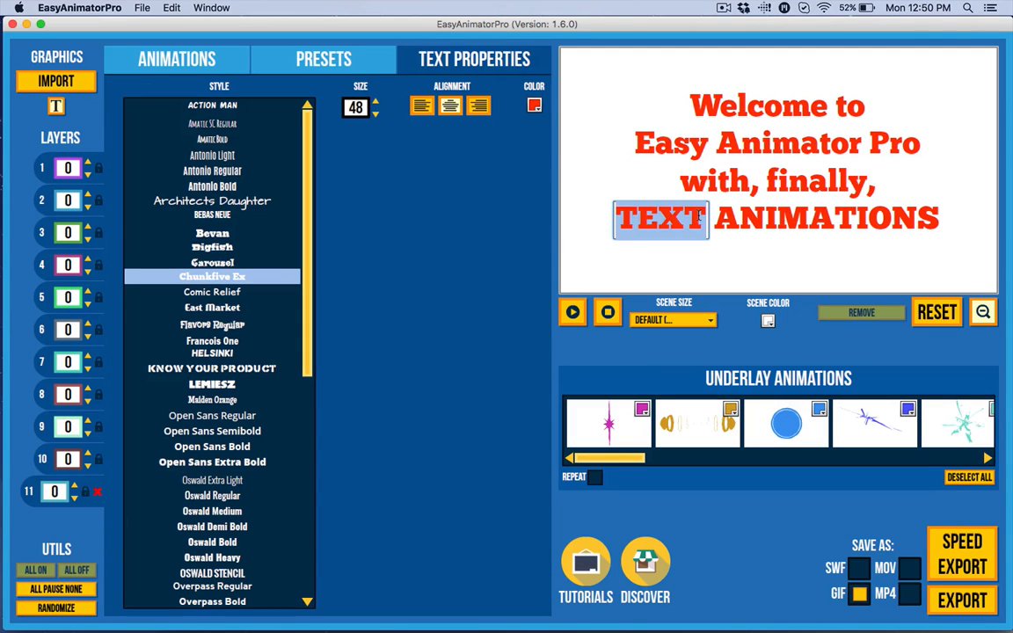
left_click(533, 106)
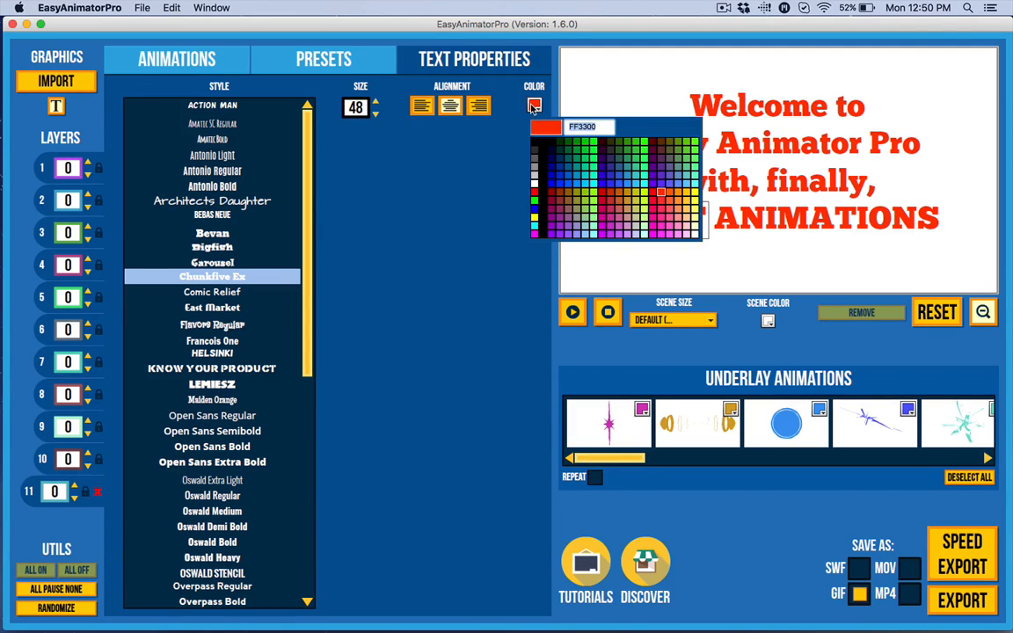
left_click(549, 199)
left_click(739, 217)
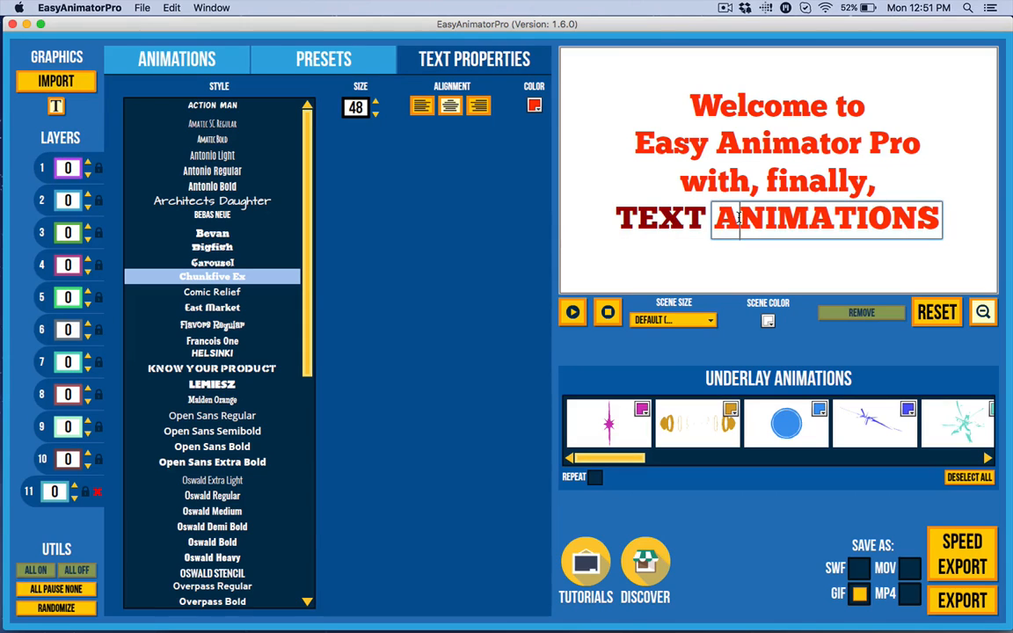
double_click(739, 218)
left_click(534, 107)
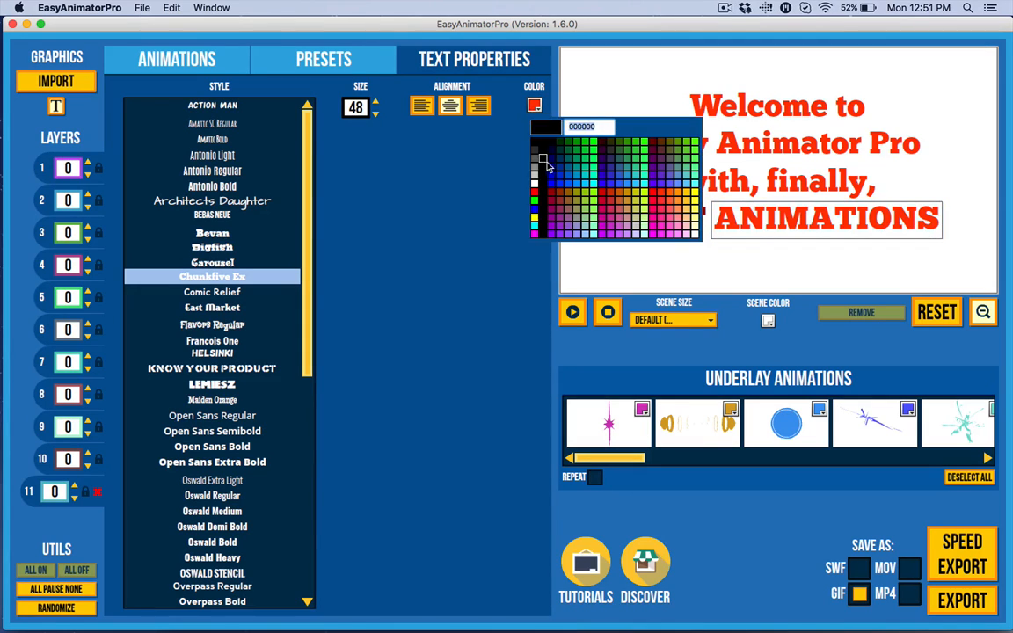
left_click(552, 195)
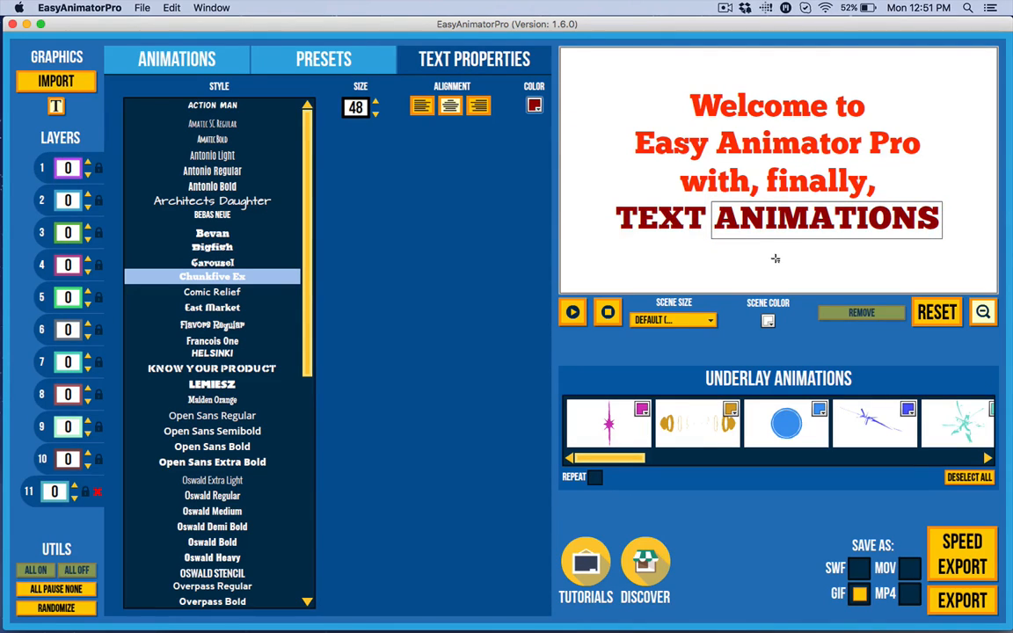
left_click(601, 107)
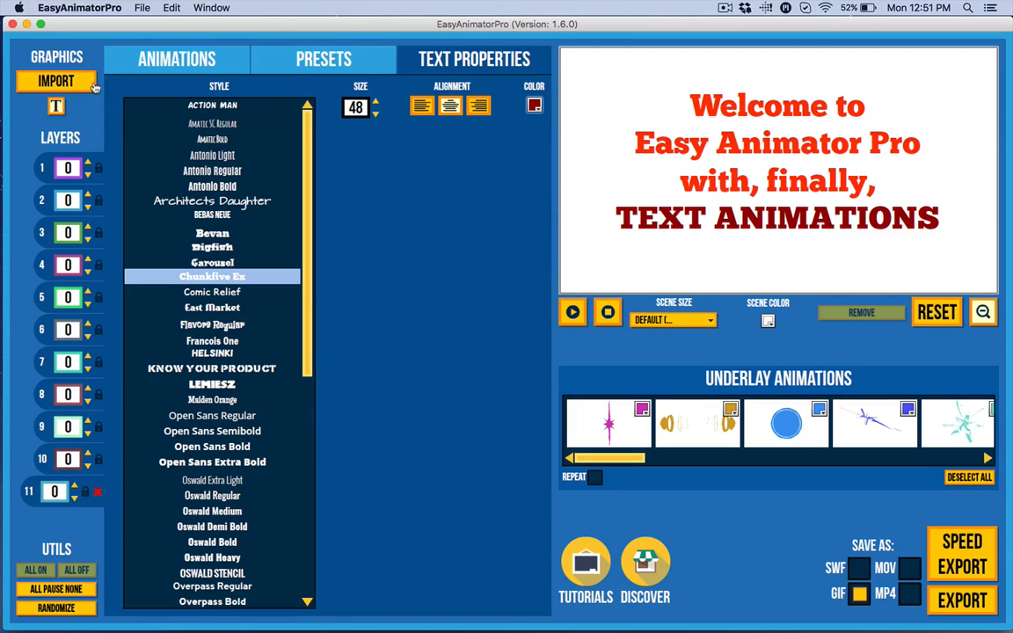
left_click(56, 107)
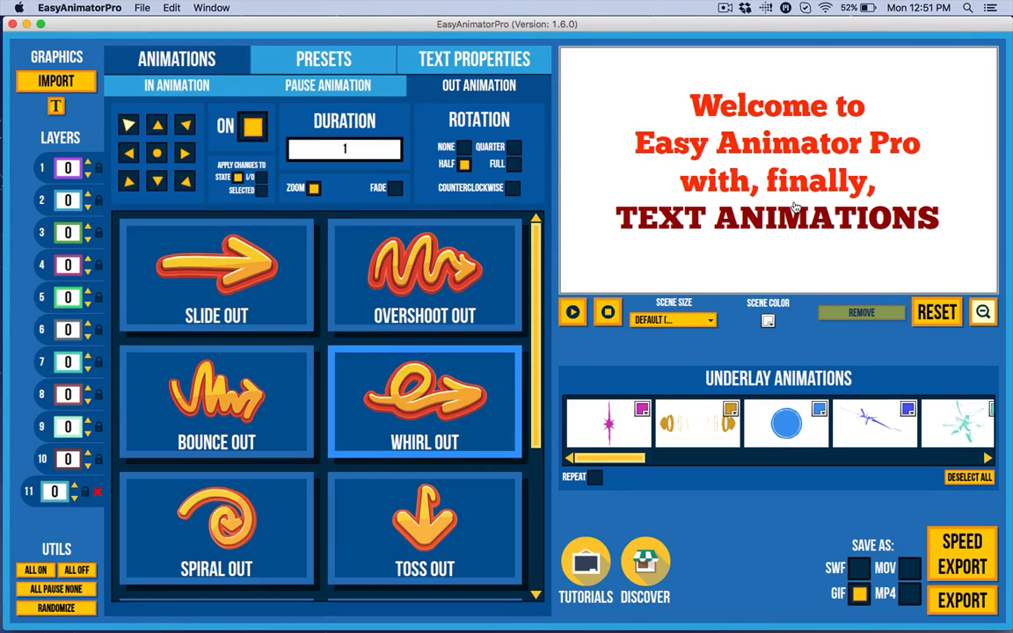
- Place "ANIMATIONS" on its own line below a centred "TEXT" and move all the words up in the scene
left_click_drag(828, 224, 779, 266)
left_click_drag(678, 225, 788, 228)
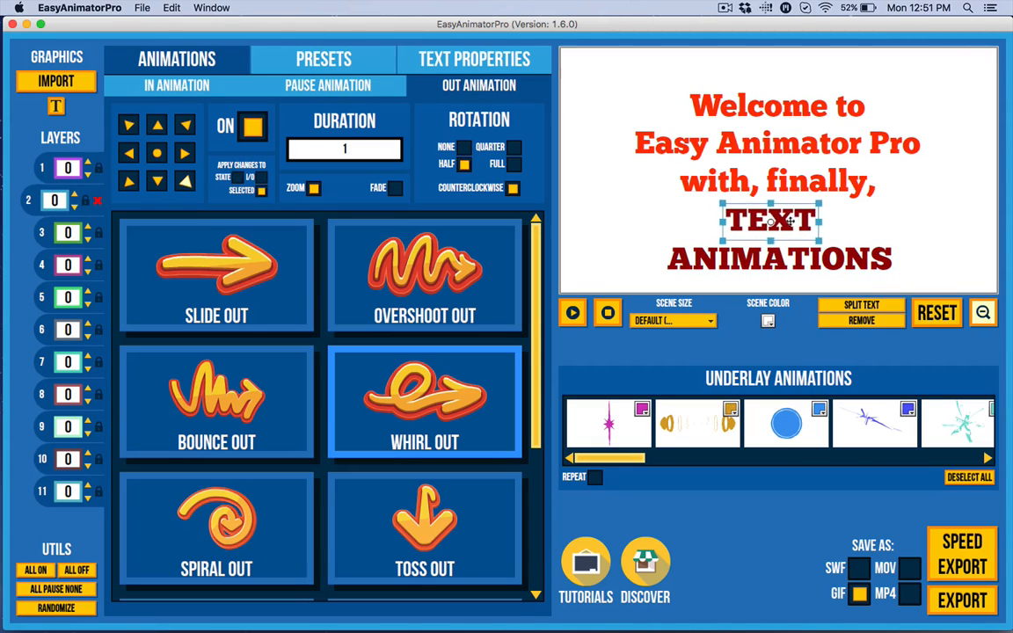
left_click_drag(558, 72, 857, 260)
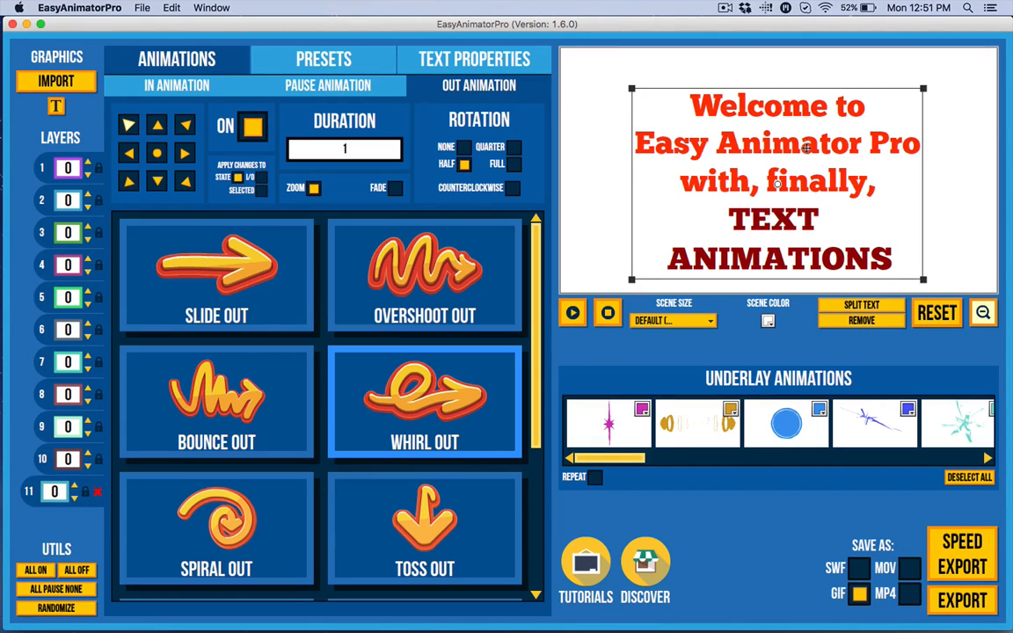
left_click_drag(806, 147, 805, 120)
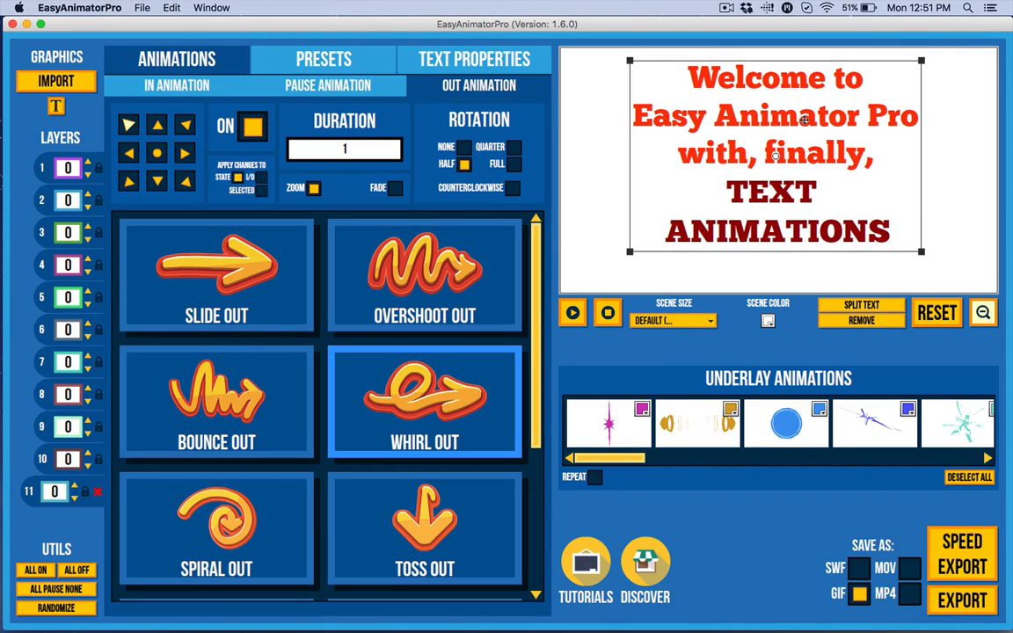
- Enlarge "TEXT" and "ANIMATIONS" together to about the width of the "Easy Animator Pro" line and nudge them down
left_click_drag(914, 255, 629, 189)
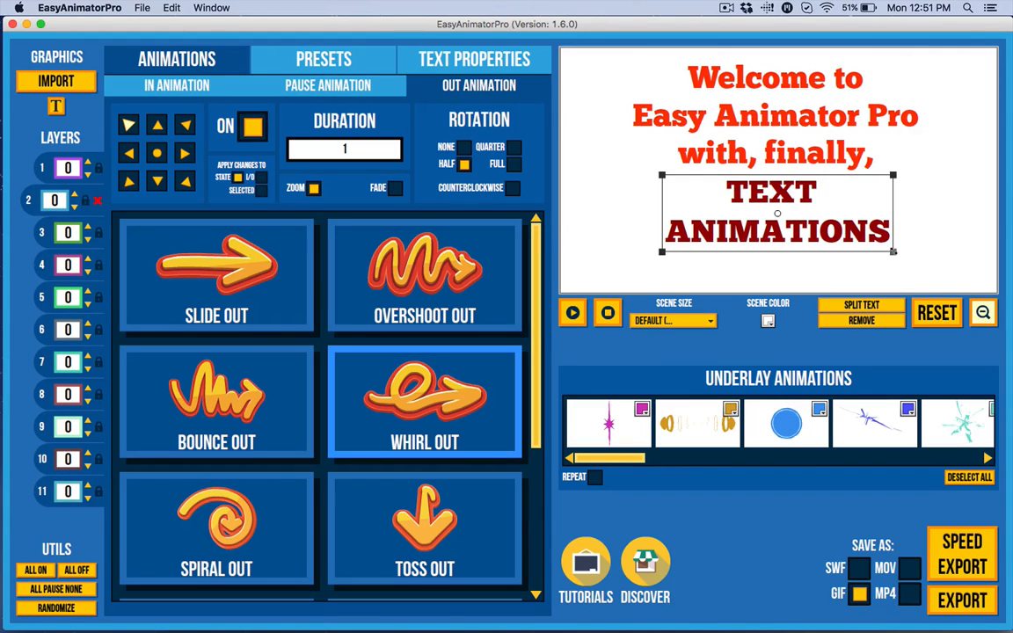
left_click_drag(894, 252, 921, 260)
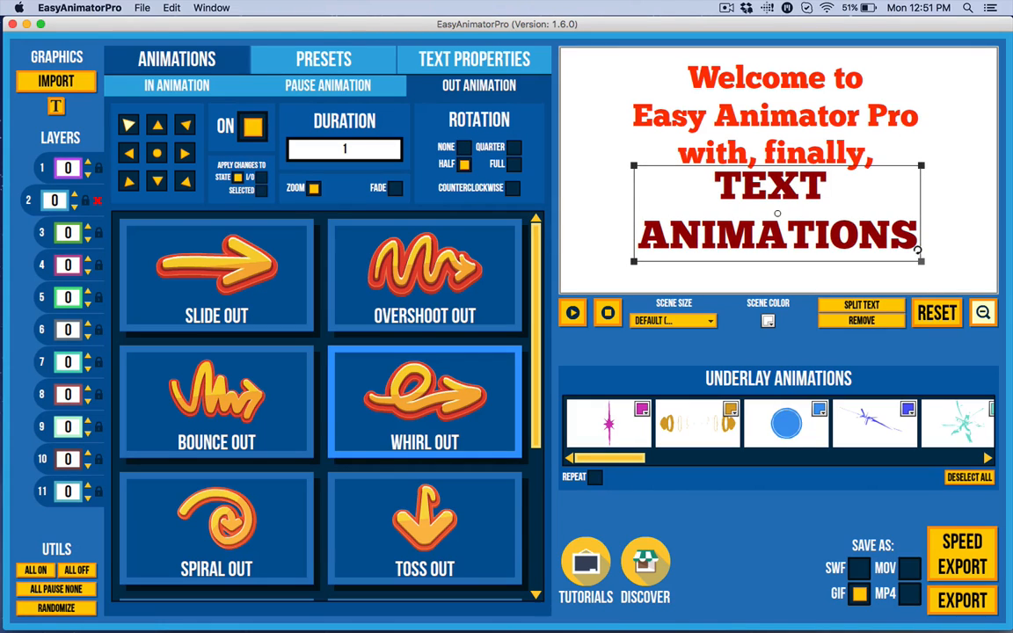
key("Down")
key("Down")
key("Down")
key("Down")
key("Down")
key("Down")
key("Down")
key("Down")
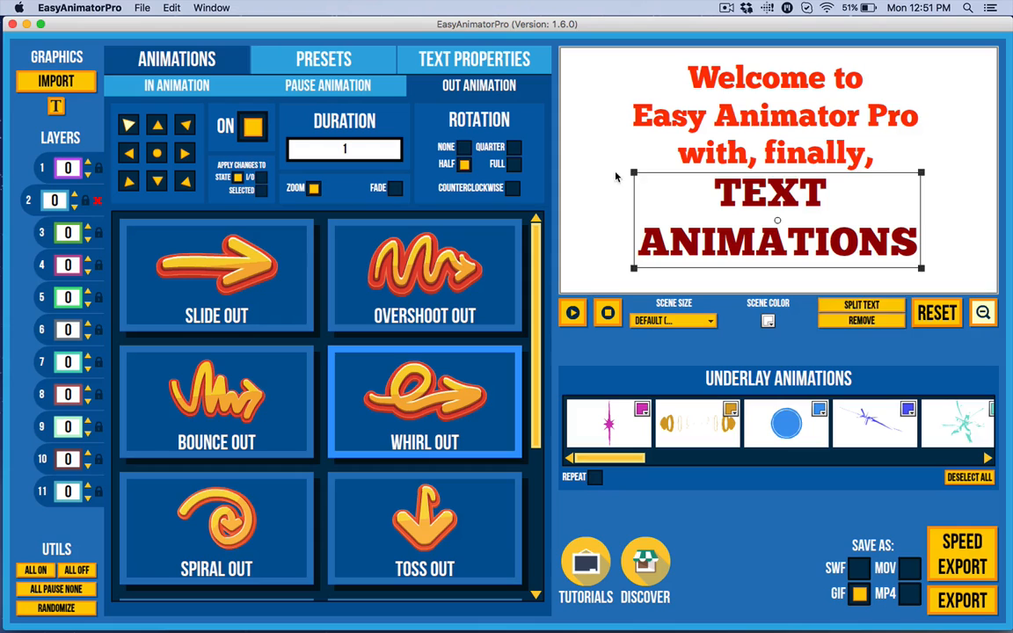
- Nudge the word "TEXT" slightly down to even out the gap between the lines above and below it
left_click(616, 177)
left_click(769, 202)
key("Down")
key("Down")
key("Down")
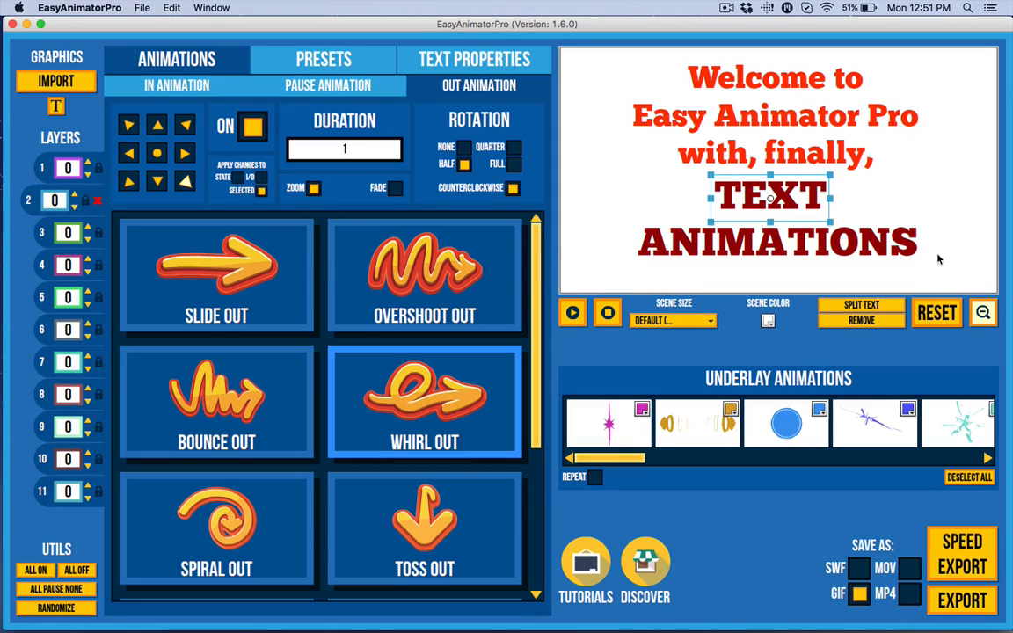
left_click(745, 185)
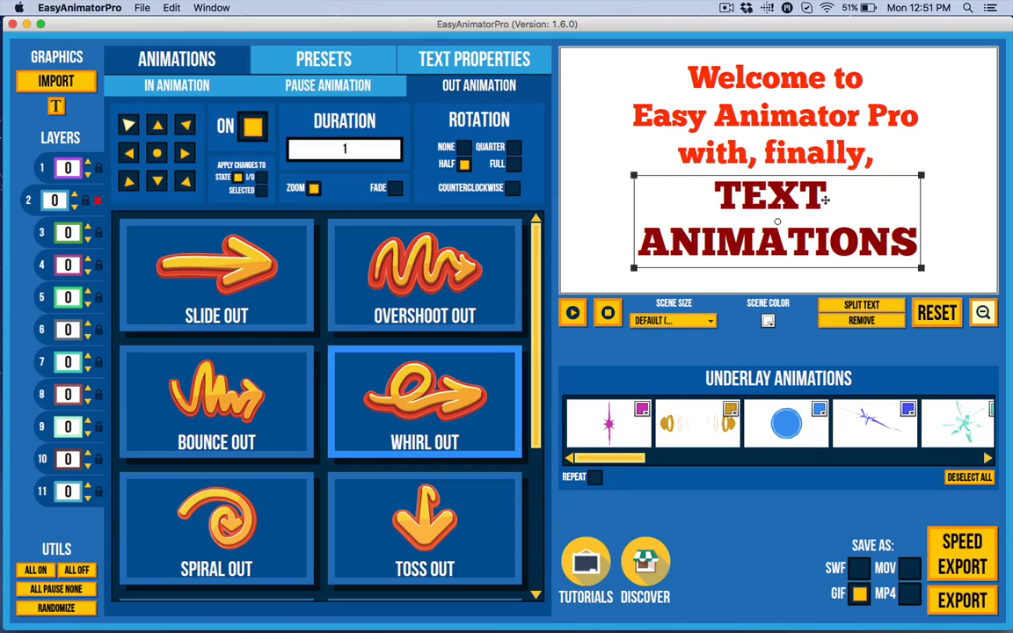
left_click(586, 175)
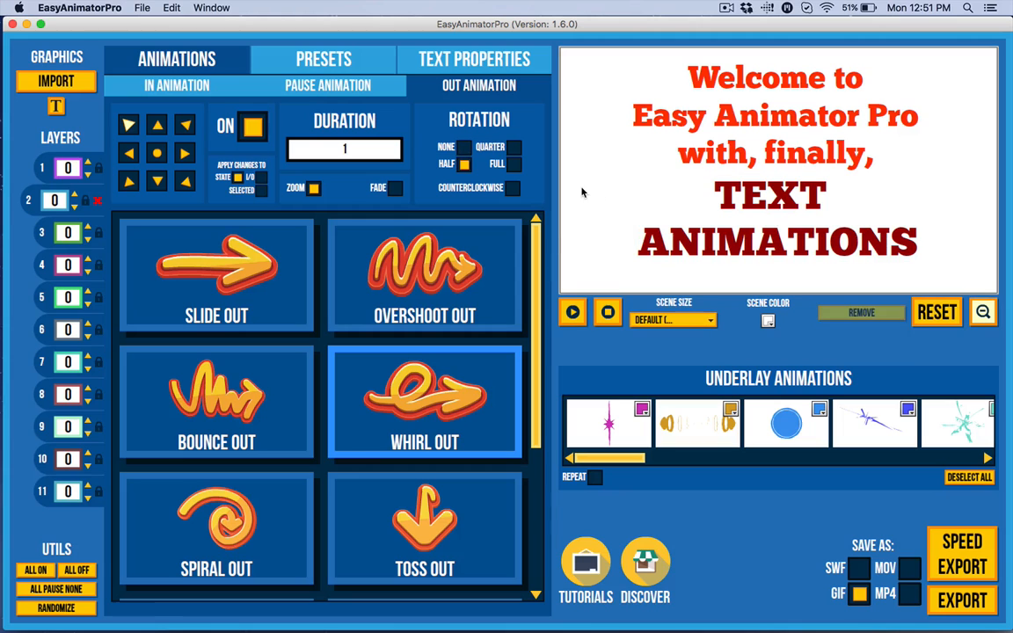
- Give the words "TEXT" and "ANIMATIONS" the Heart Beat pause animation
left_click(778, 213)
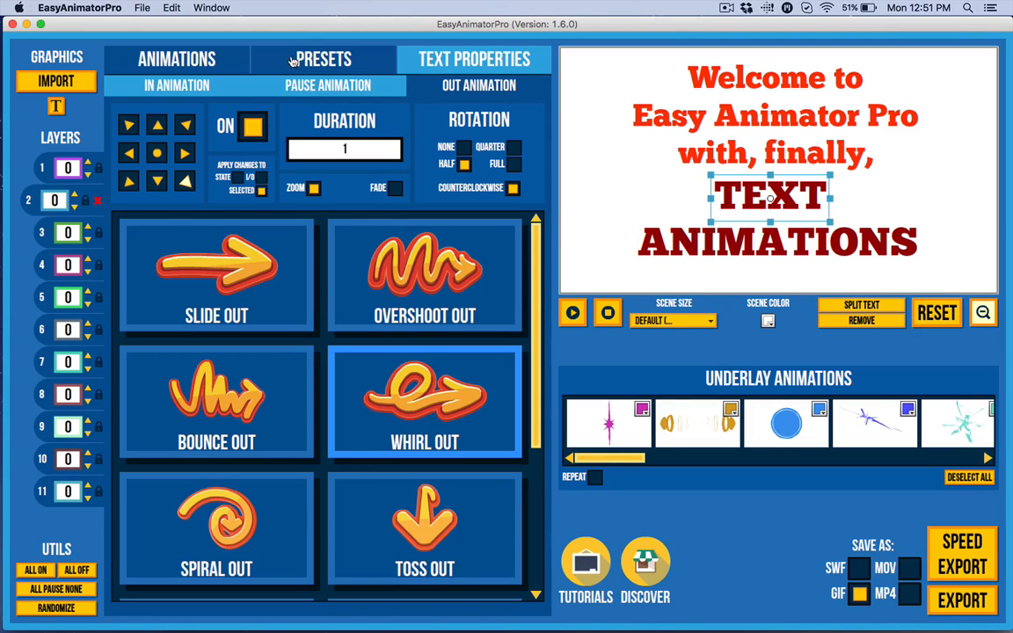
left_click(331, 84)
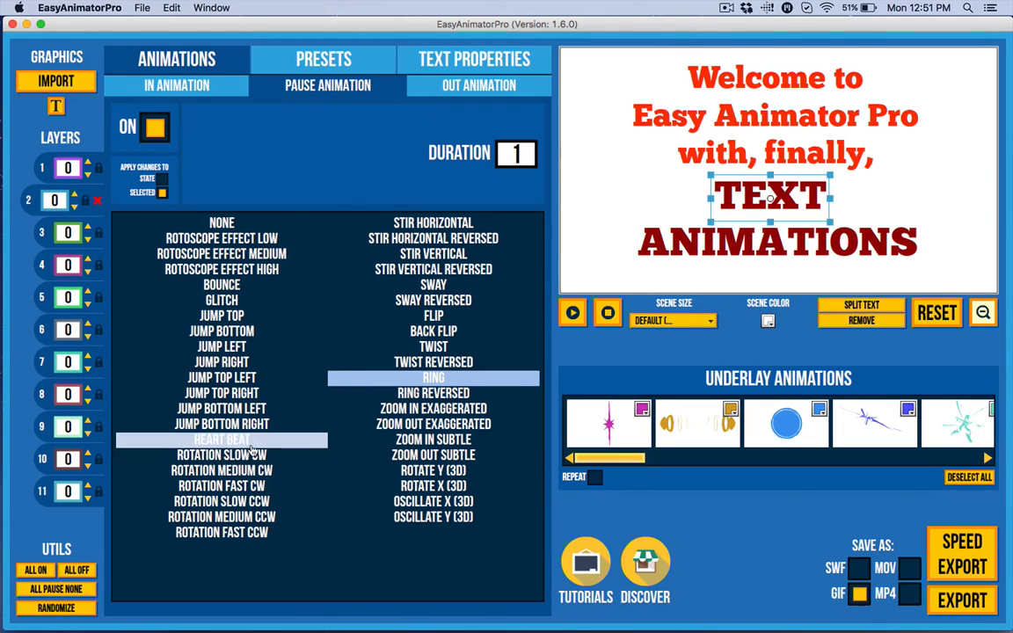
left_click(221, 439)
left_click(739, 259)
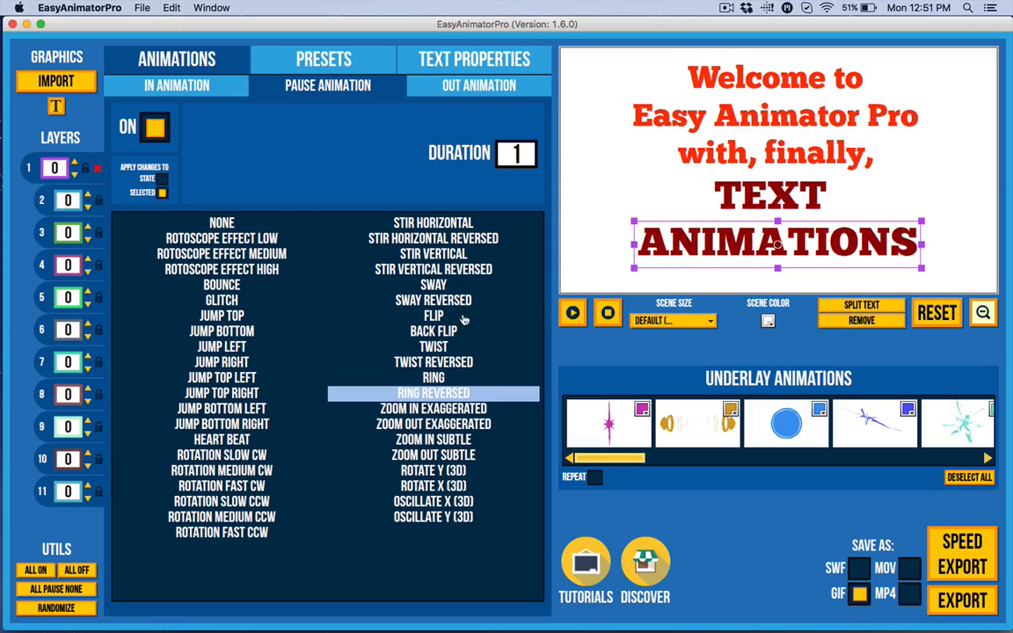
left_click(220, 394)
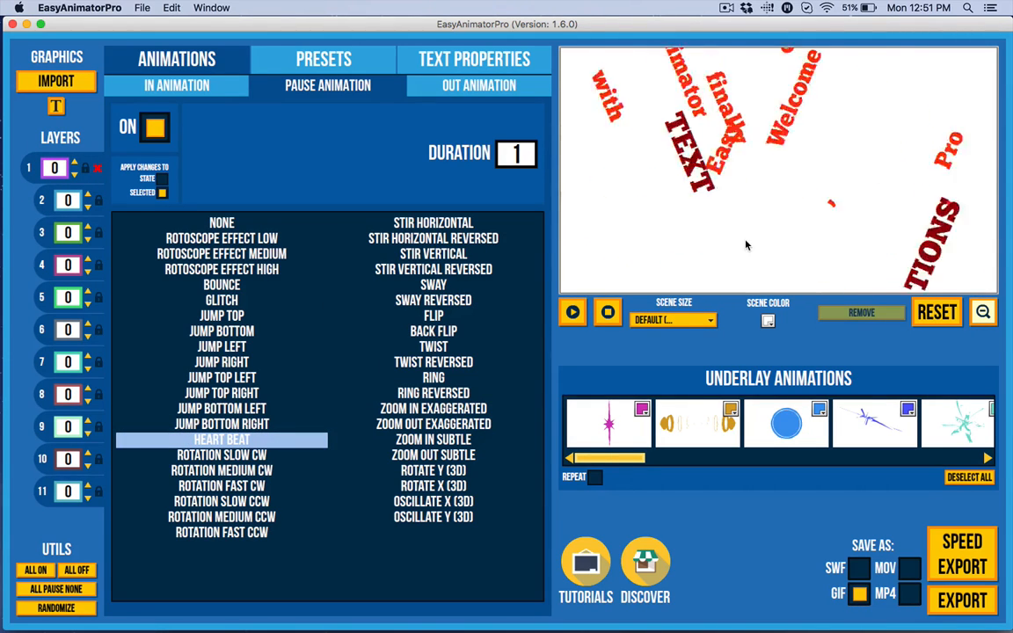
- Set the pause duration of all graphics to 5 and switch applying changes back to the selected graphic only
left_click(162, 178)
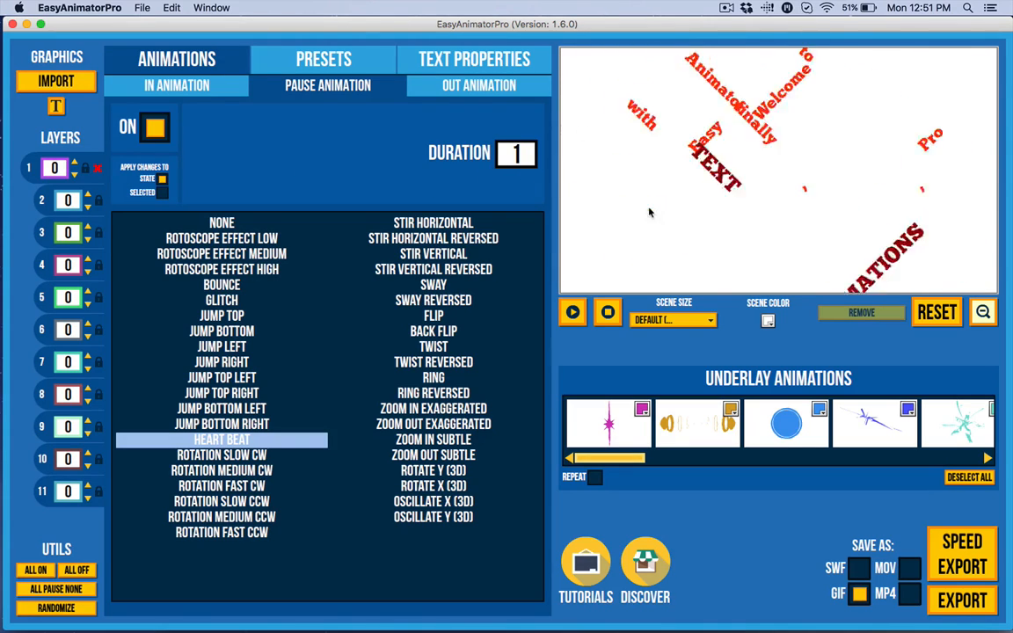
left_click_drag(527, 154, 503, 151)
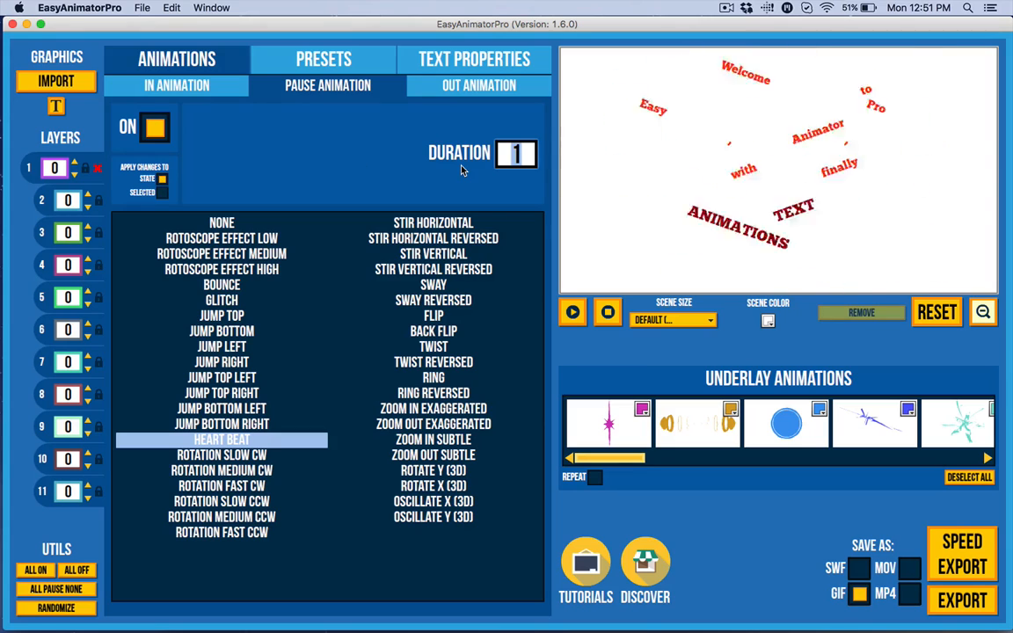
type("5")
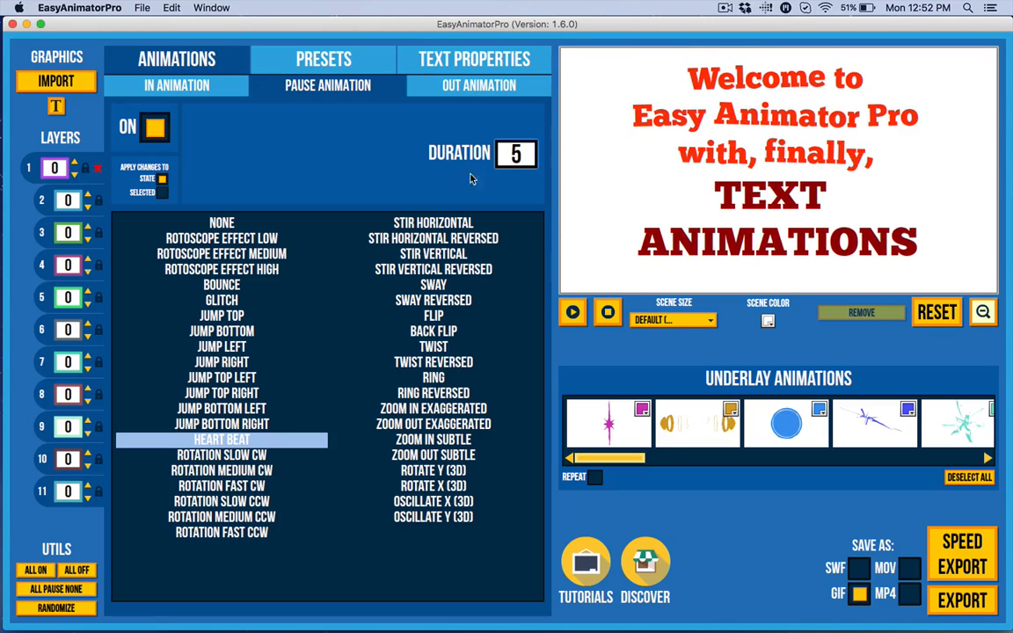
left_click(161, 192)
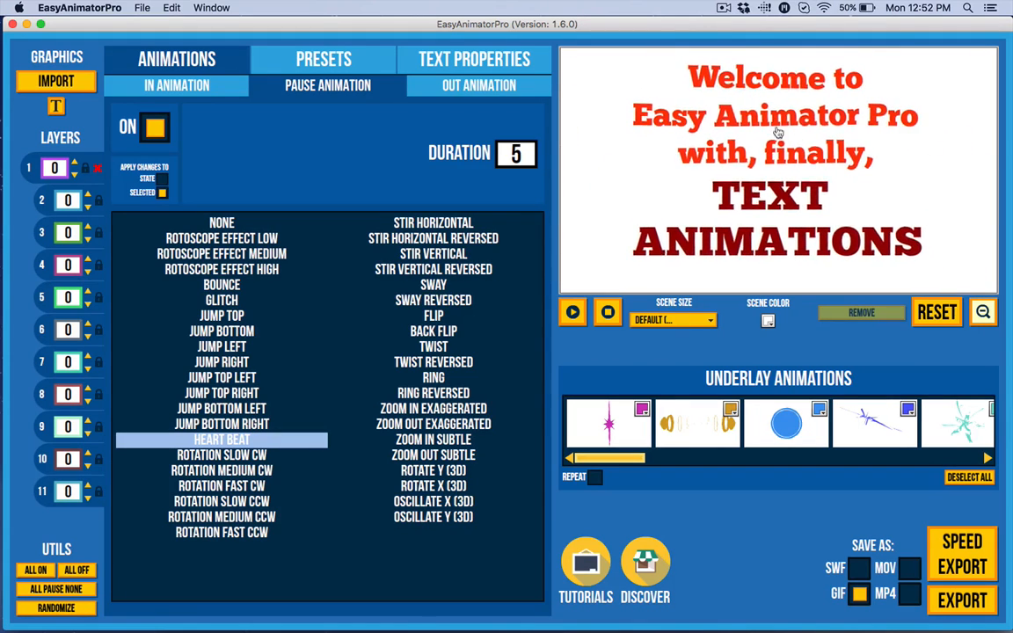
- Move all the words partly out of the scene's upper-left corner and add three centred text blocks reading "Welcome to Easy Animator Pro with, finally, TEXT ANIMATIONS"
left_click_drag(600, 63, 387, 84)
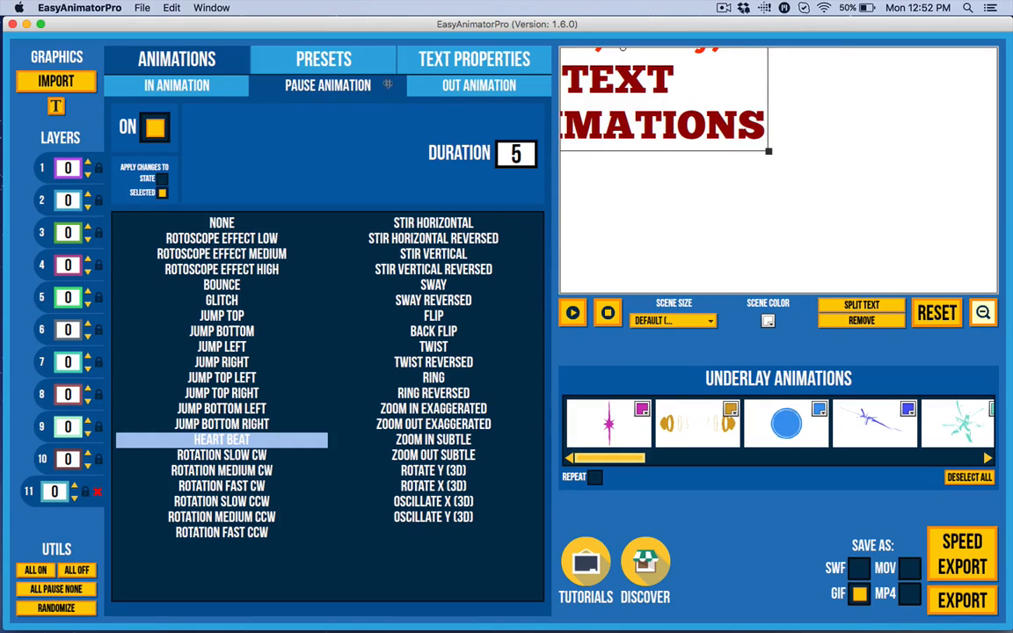
left_click(58, 106)
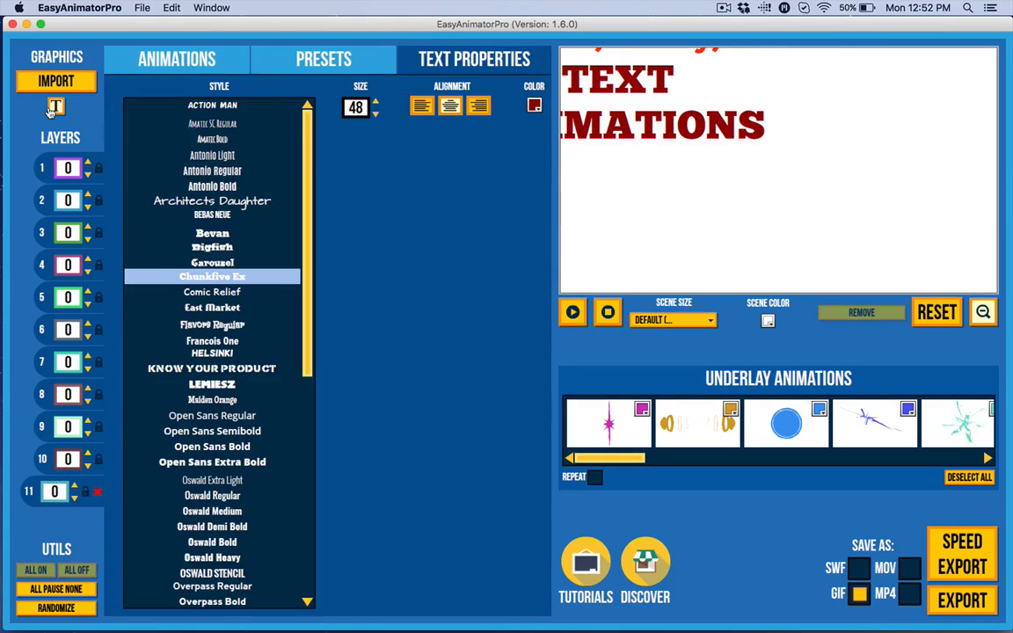
left_click(670, 199)
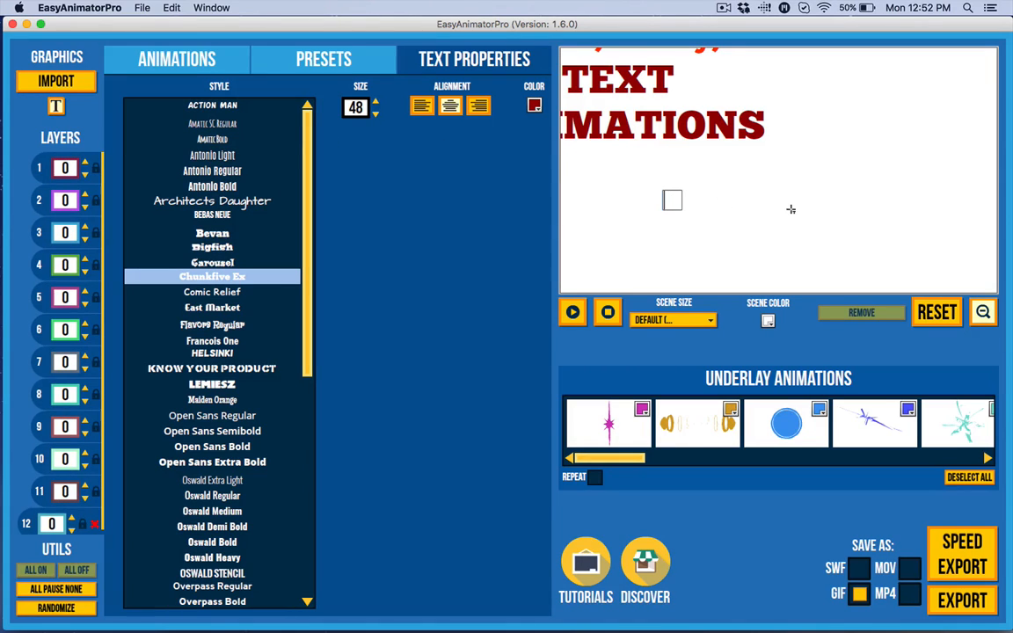
type("Welcome to Easy Animator Pro with, finally, TEXT ANIMATIONS")
left_click(806, 131)
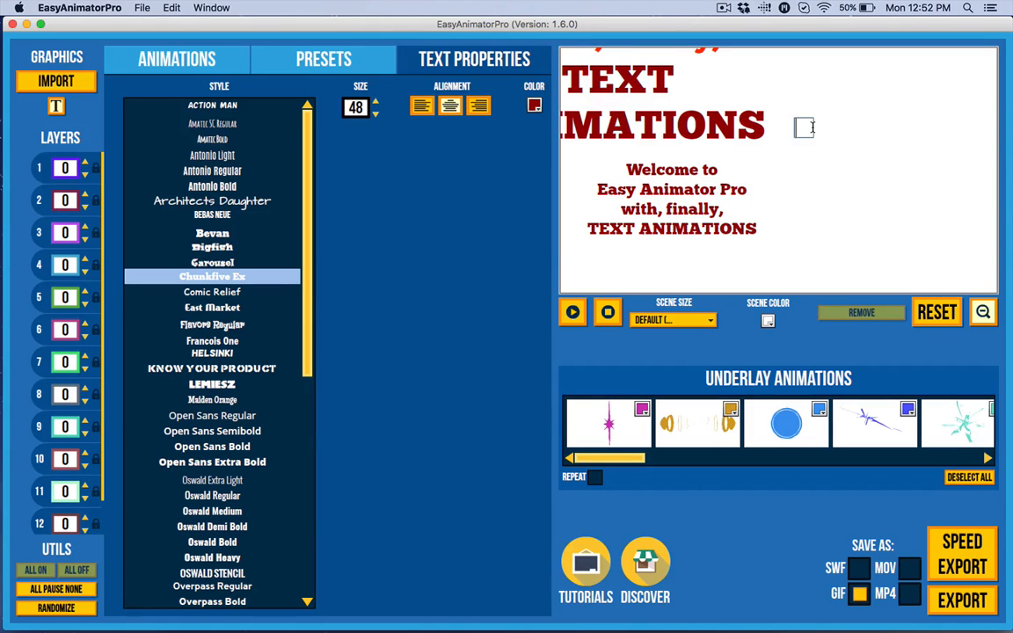
type("Welcome to Easy Animator Pro with, finally, TEXT ANIMATIONS")
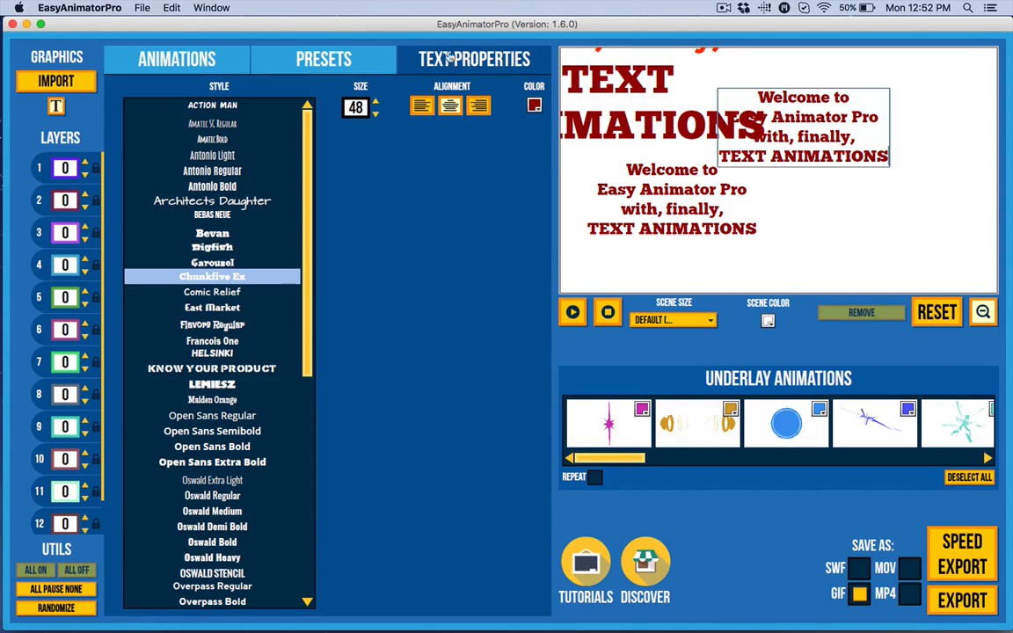
left_click(830, 209)
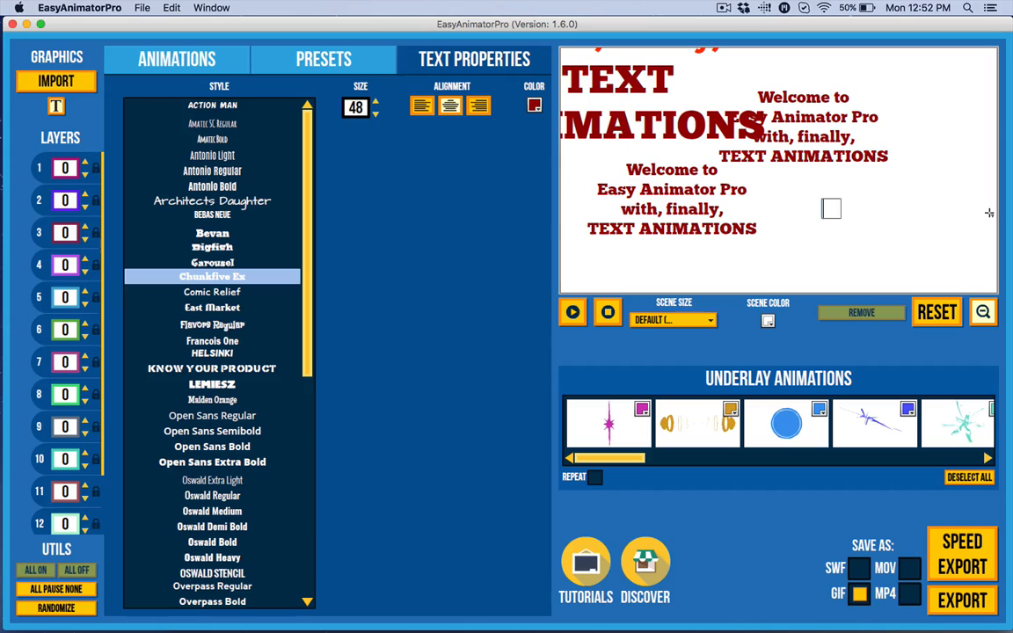
type("Welcome to Easy Animator Pro with, finally, TEXT ANIMATIONS")
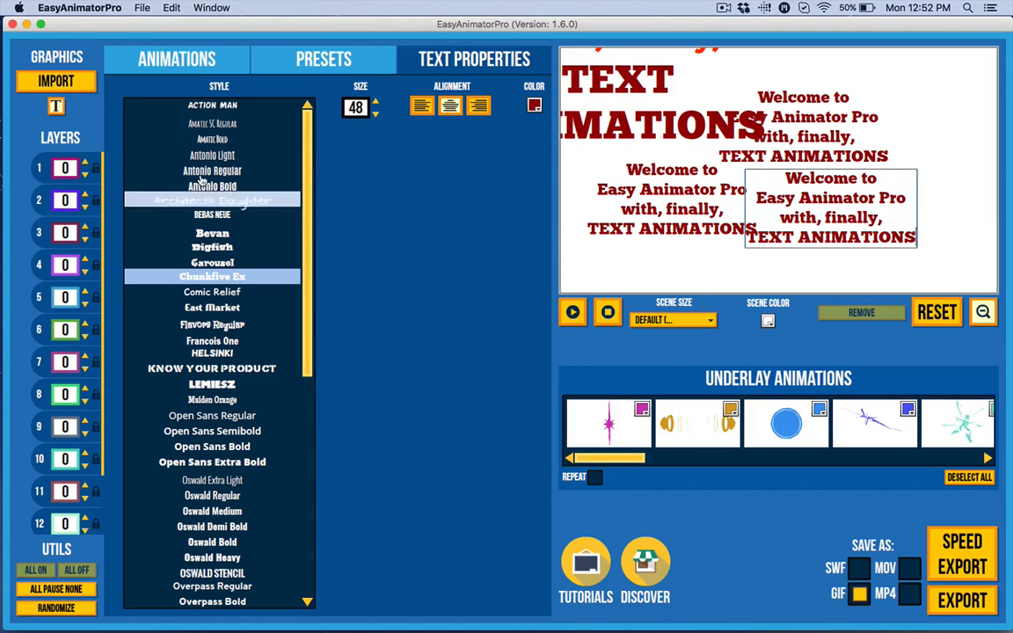
- Leave text editing and delete the two lower copies of the welcome text block
left_click(56, 107)
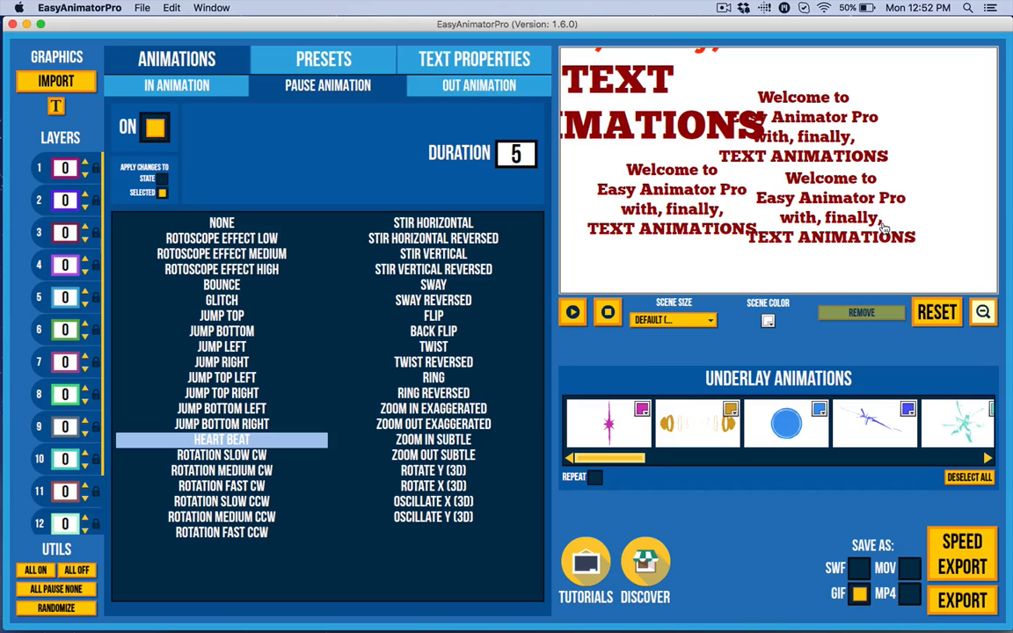
left_click(642, 199)
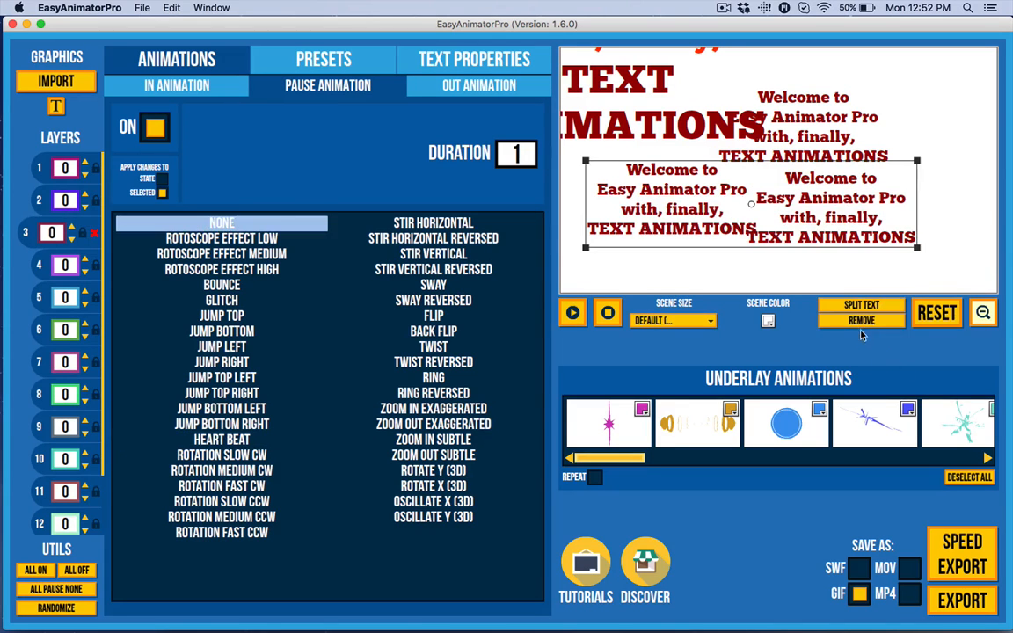
key("Delete")
key("Return")
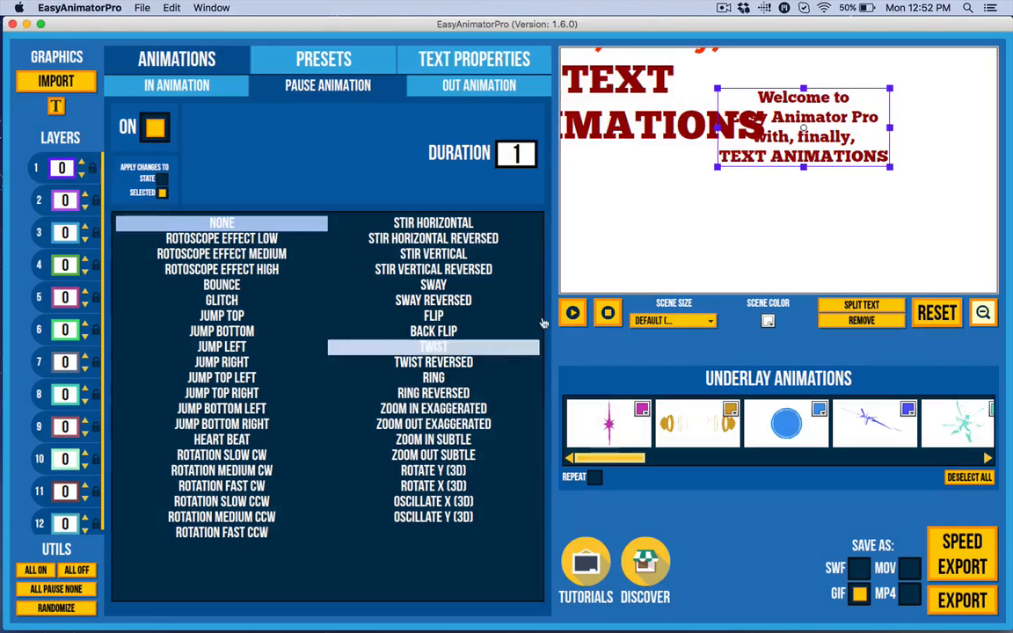
- Delete the remaining welcome text block and move all the original words together back to the centre of the scene
left_click(862, 321)
left_click(487, 359)
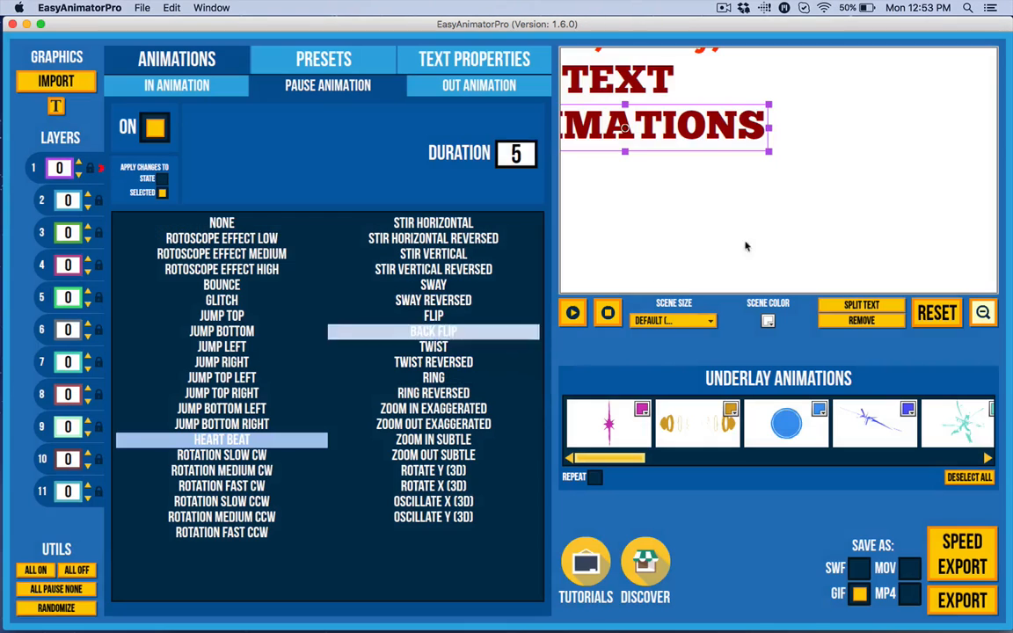
left_click_drag(915, 215, 222, 3)
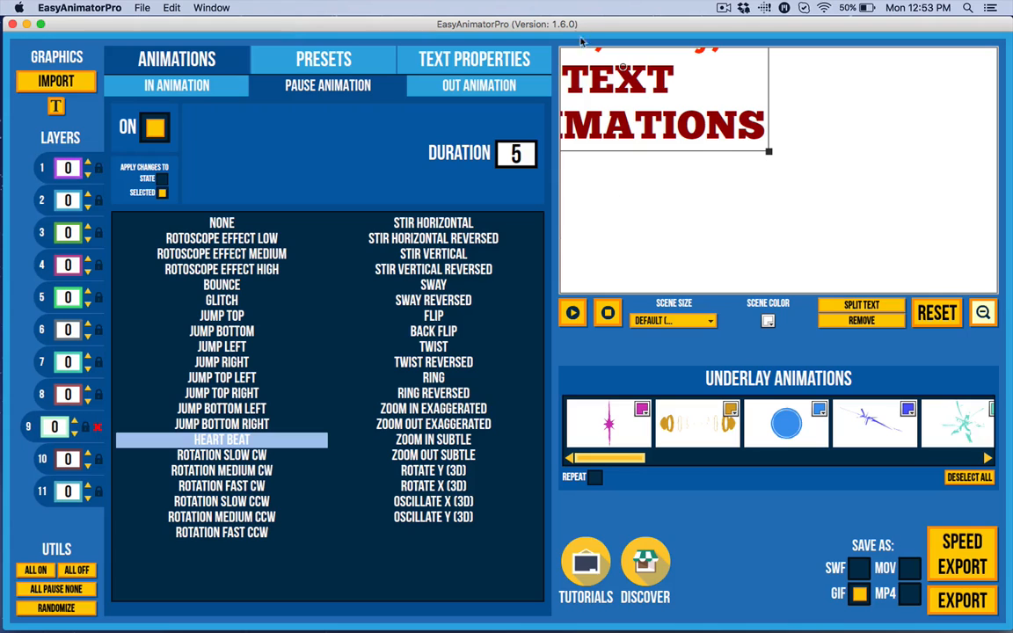
left_click_drag(602, 75, 755, 178)
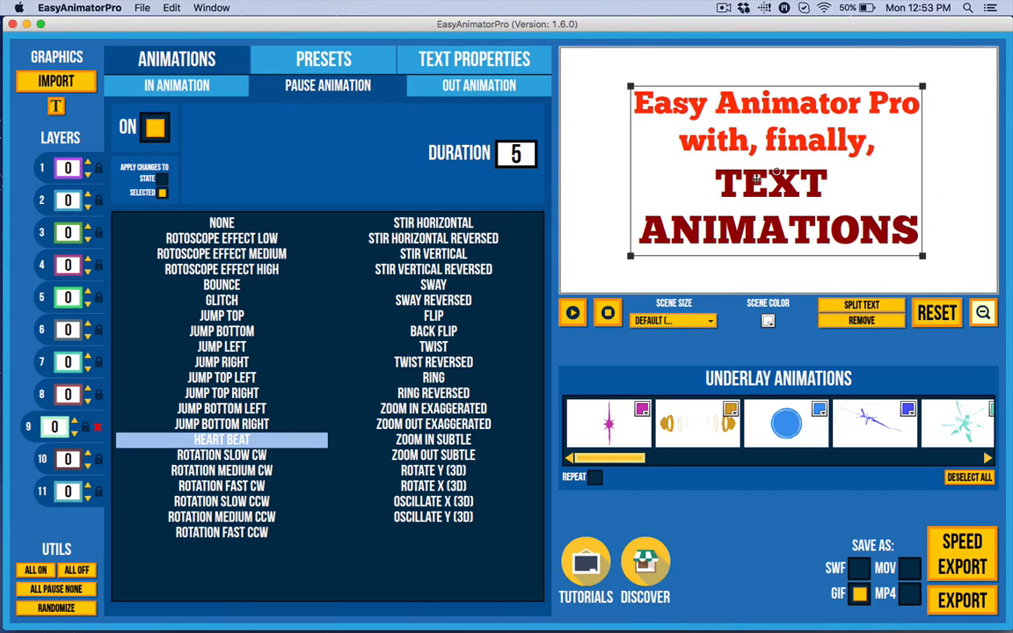
left_click_drag(755, 178, 755, 178)
left_click(417, 53)
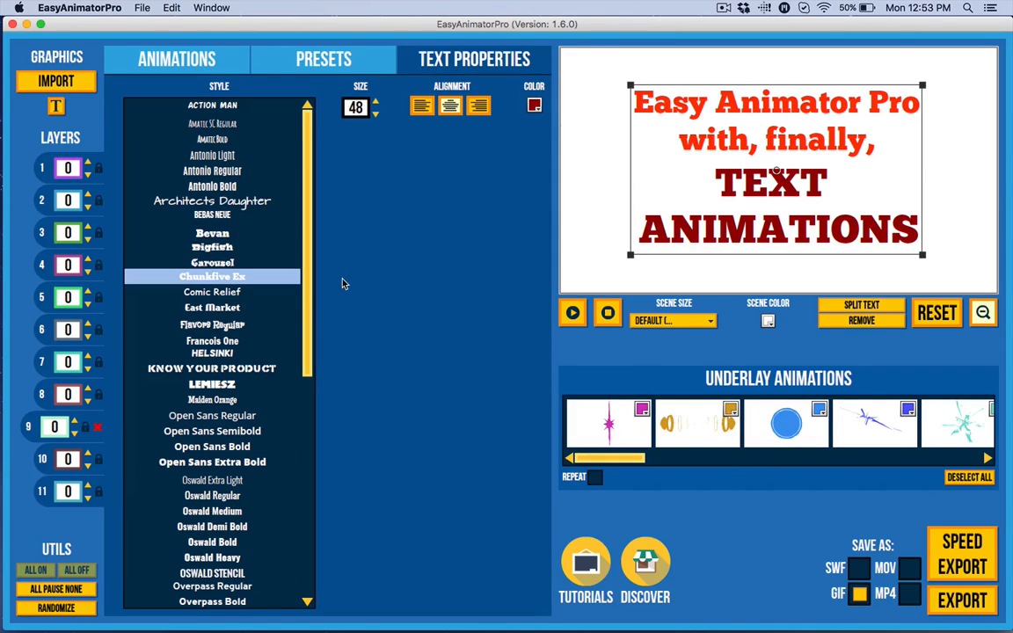
left_click(151, 53)
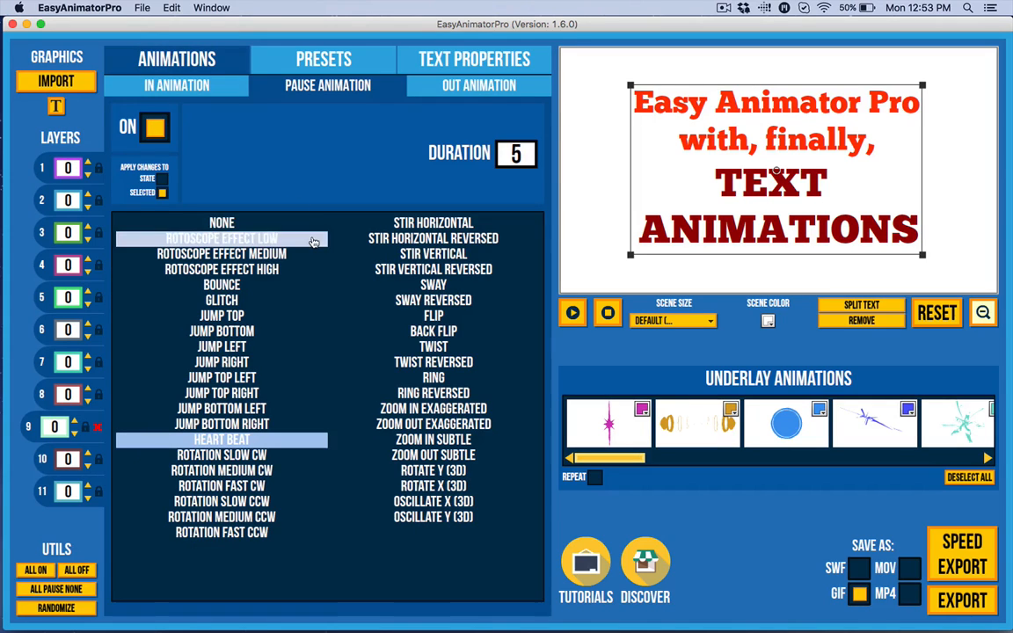
left_click(255, 88)
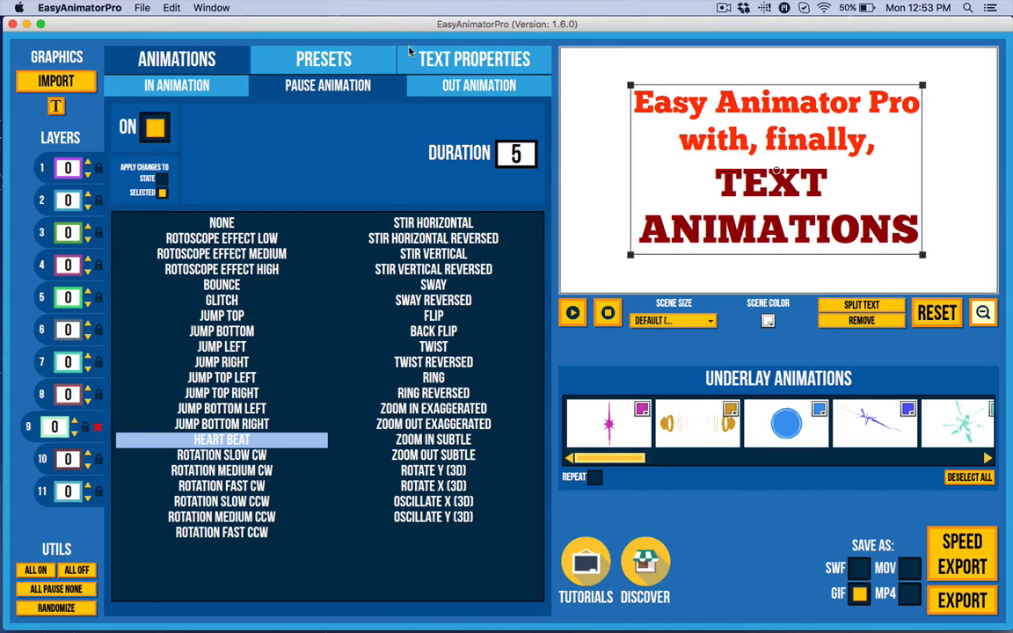
left_click(466, 60)
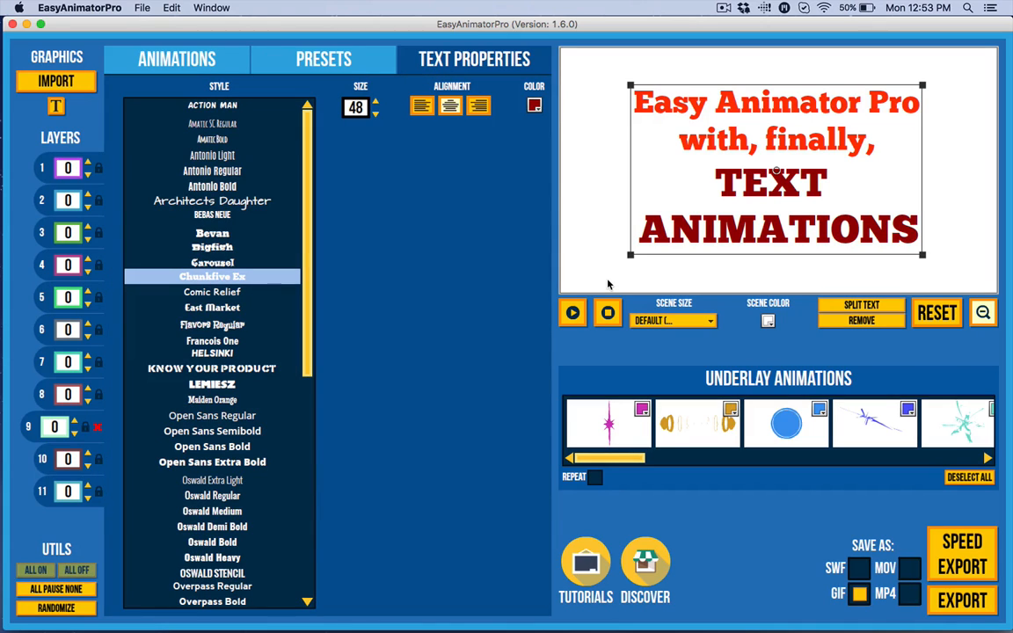